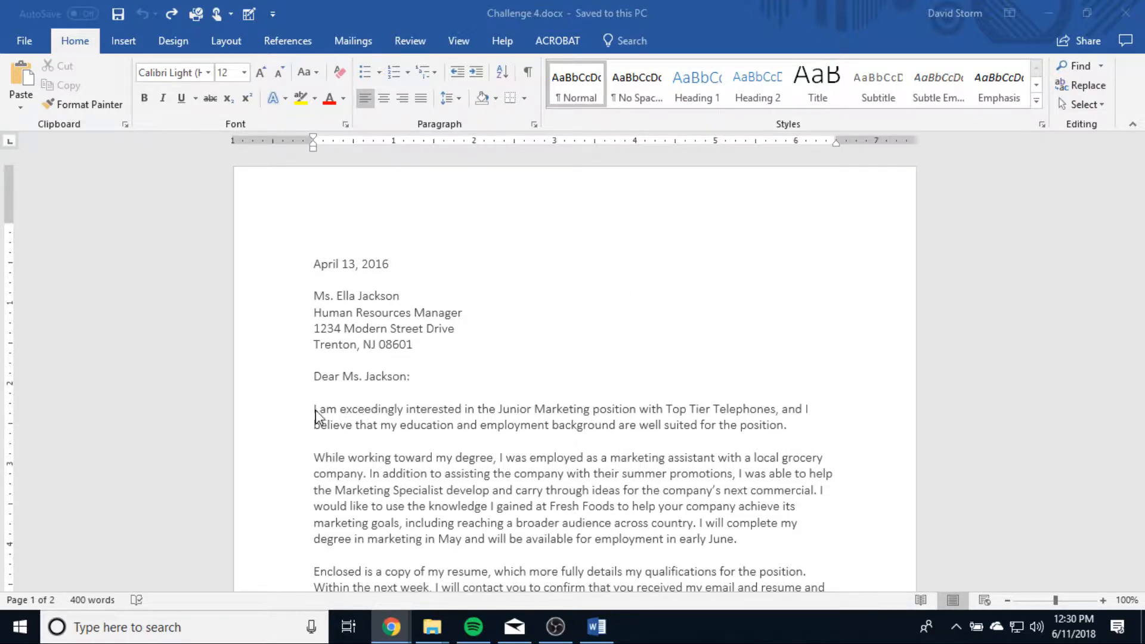
Indent the first line of each of the three body paragraphs in the cover letter by 0.5 inch.
{"action": "scroll", "coordinate": [385, 459], "scroll_direction": "down", "scroll_amount": 2}
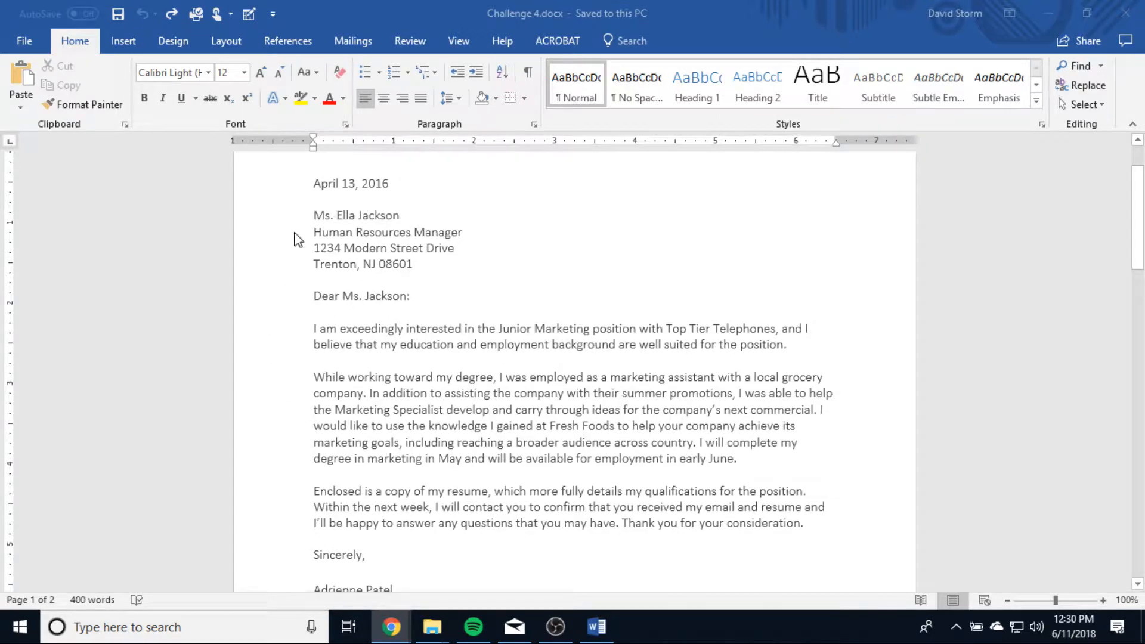
{"action": "left_click", "coordinate": [302, 326]}
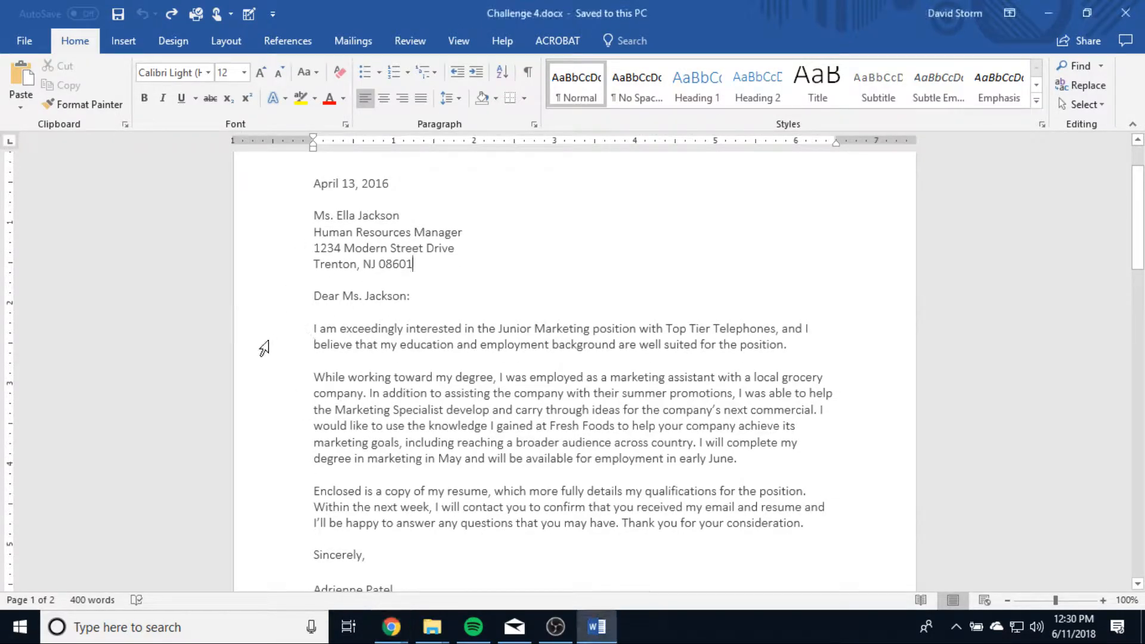
{"action": "left_click", "coordinate": [298, 333]}
{"action": "left_click", "coordinate": [310, 328]}
{"action": "key", "text": "Tab"}
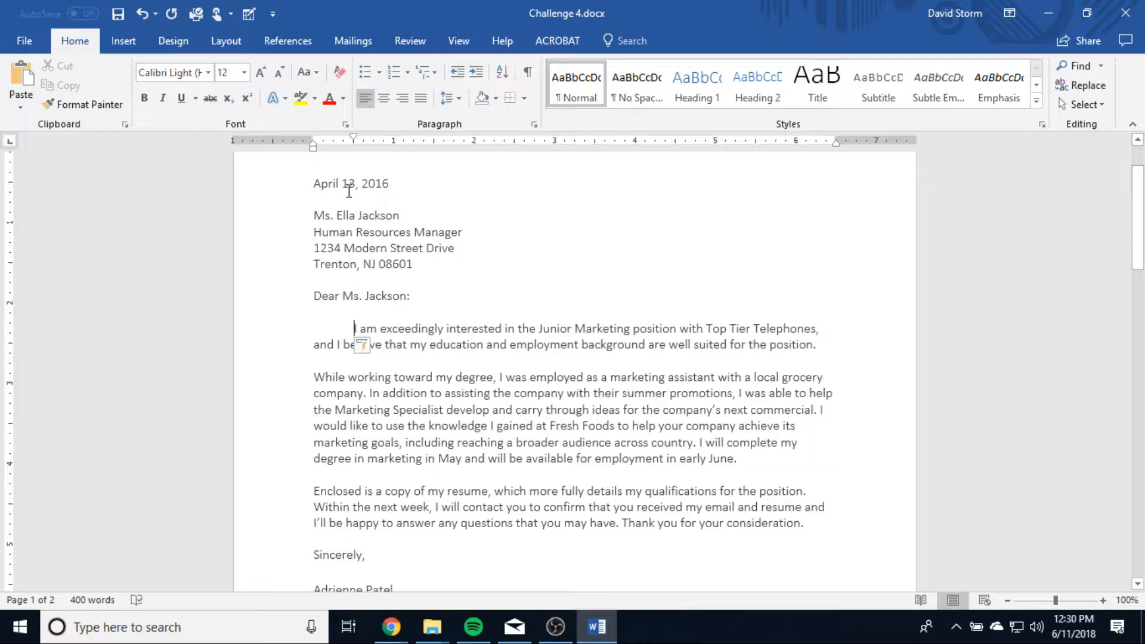
{"action": "scroll", "coordinate": [466, 412], "scroll_direction": "down", "scroll_amount": 2}
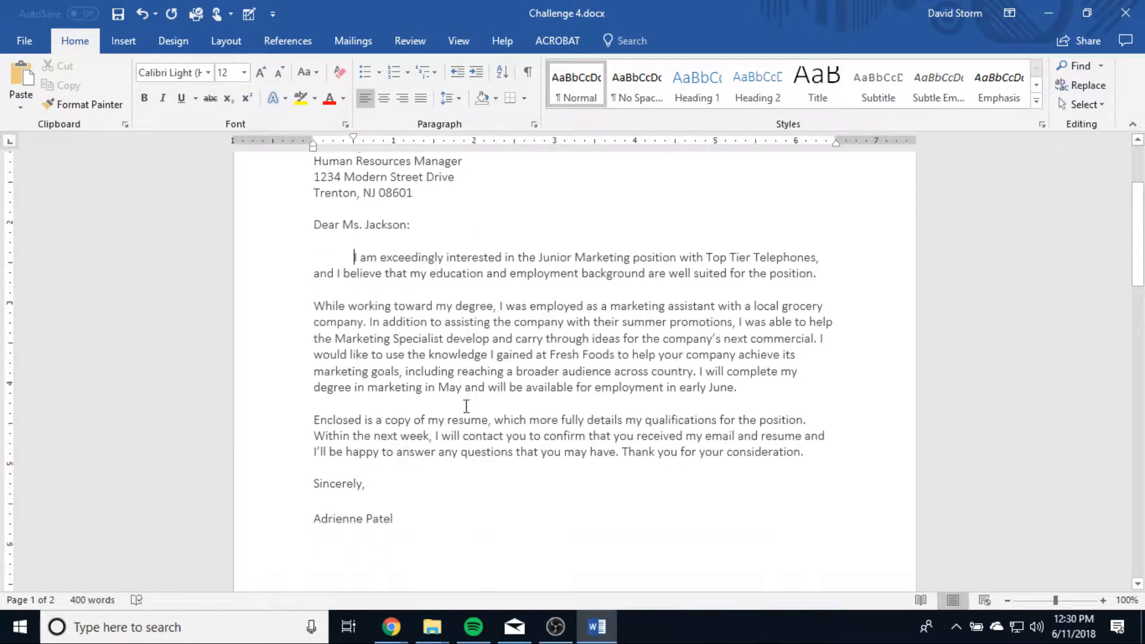
{"action": "left_click", "coordinate": [309, 298]}
{"action": "key", "text": "Tab"}
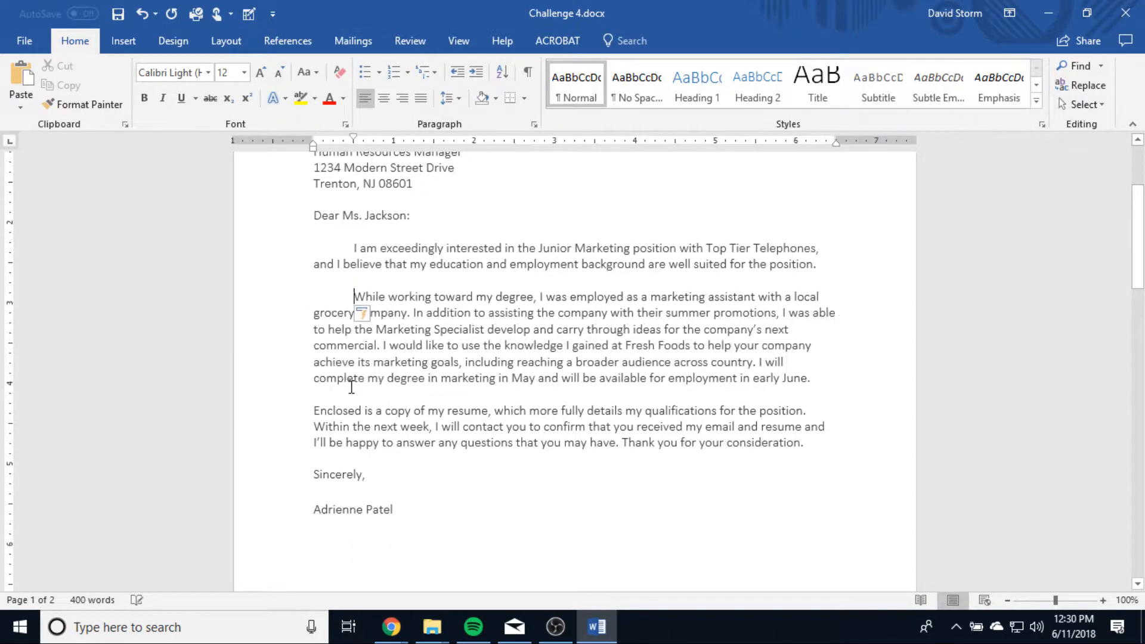
{"action": "left_click", "coordinate": [310, 413]}
{"action": "key", "text": "Tab"}
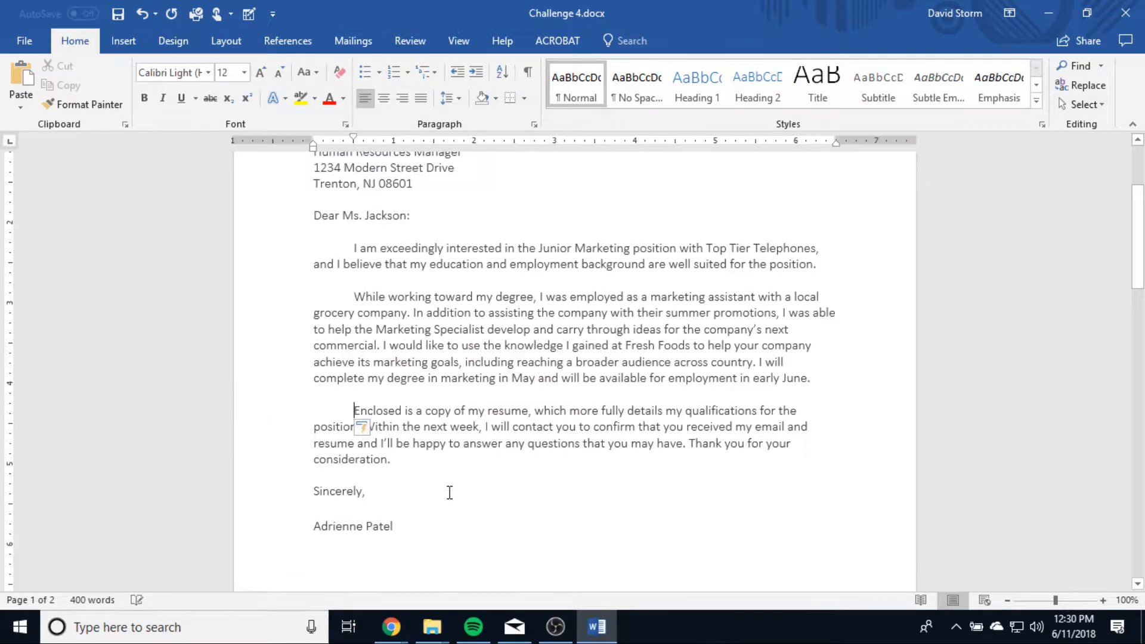
Try to push the year in the Microsoft Certification line toward the right margin with repeated tab characters.
{"action": "scroll", "coordinate": [543, 461], "scroll_direction": "up", "scroll_amount": 2}
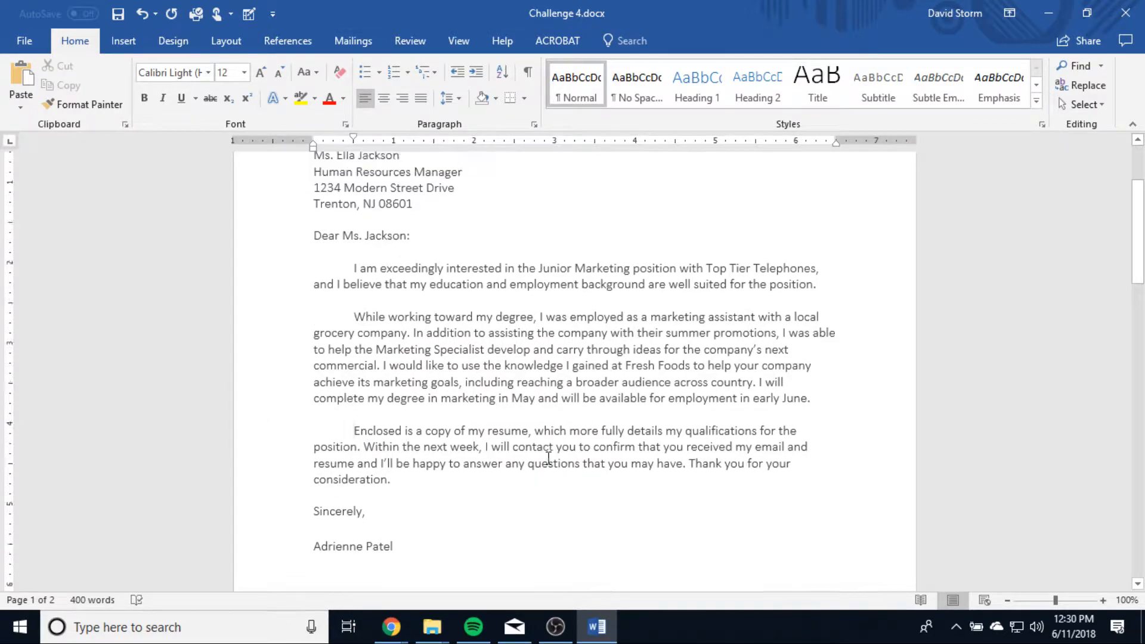
{"action": "scroll", "coordinate": [548, 458], "scroll_direction": "down", "scroll_amount": 15}
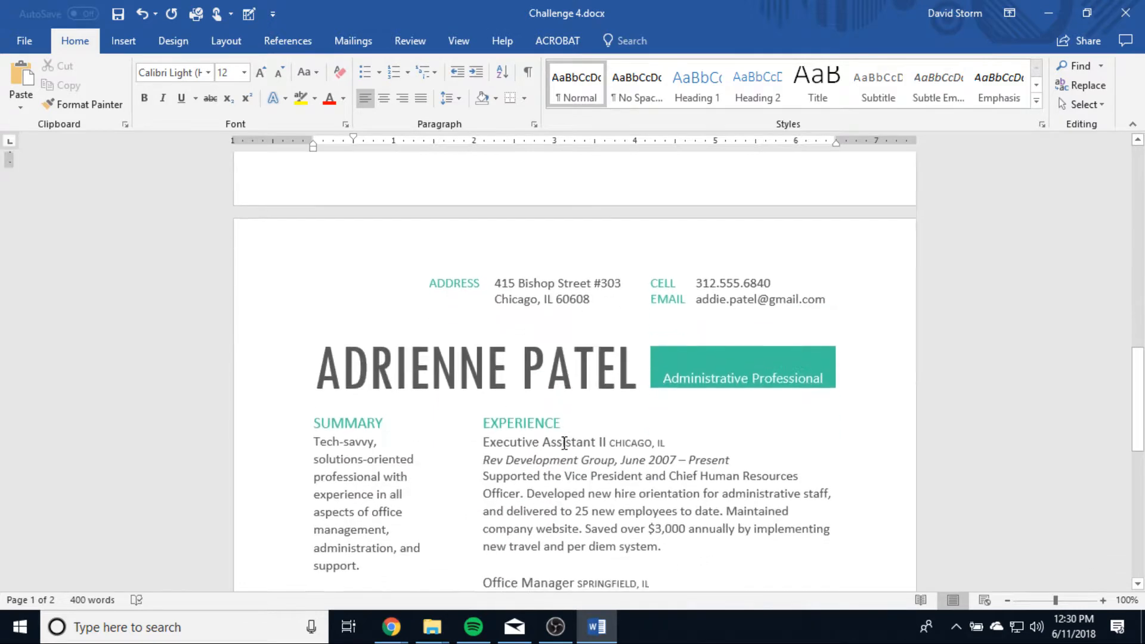
{"action": "scroll", "coordinate": [604, 386], "scroll_direction": "up", "scroll_amount": 3}
{"action": "scroll", "coordinate": [606, 388], "scroll_direction": "down", "scroll_amount": 9}
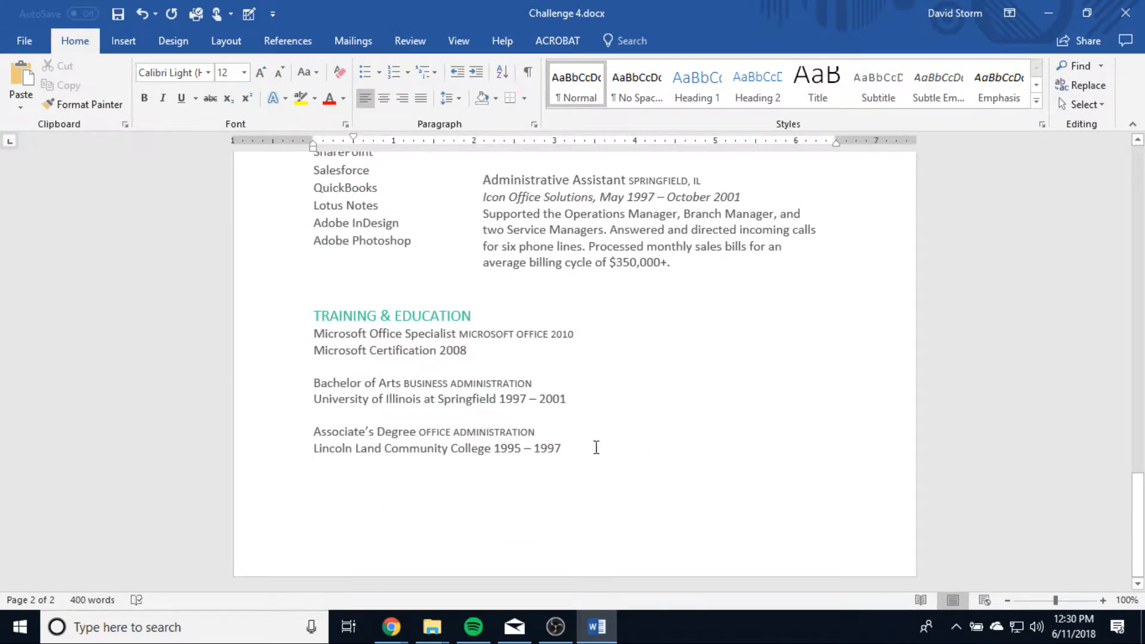
{"action": "left_click_drag", "start_coordinate": [596, 447], "coordinate": [287, 334]}
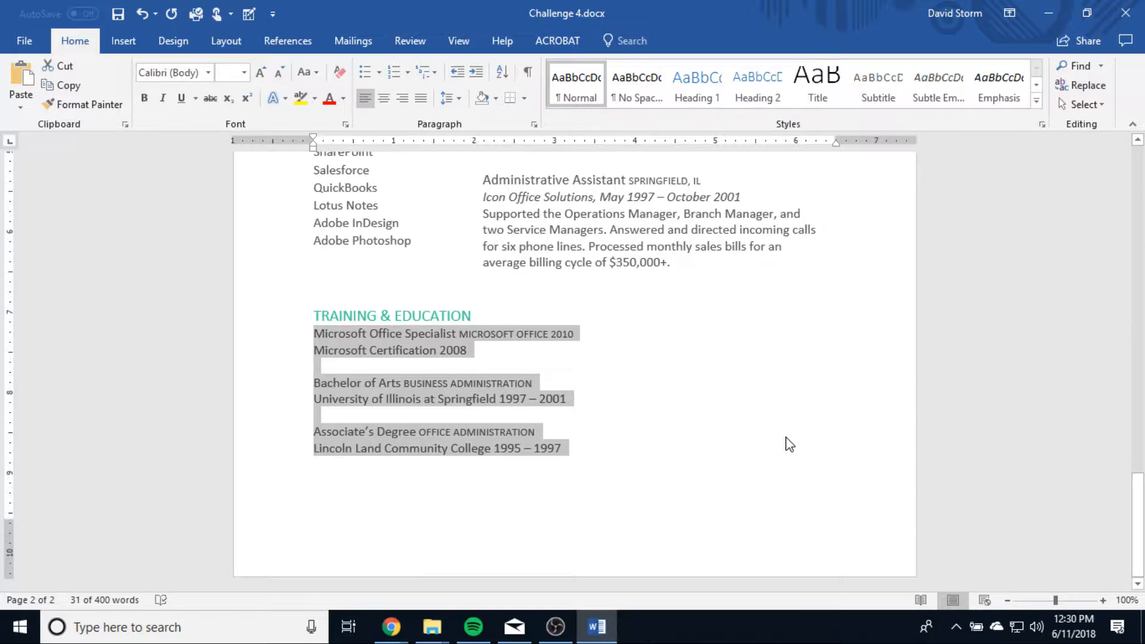
{"action": "left_click", "coordinate": [441, 353]}
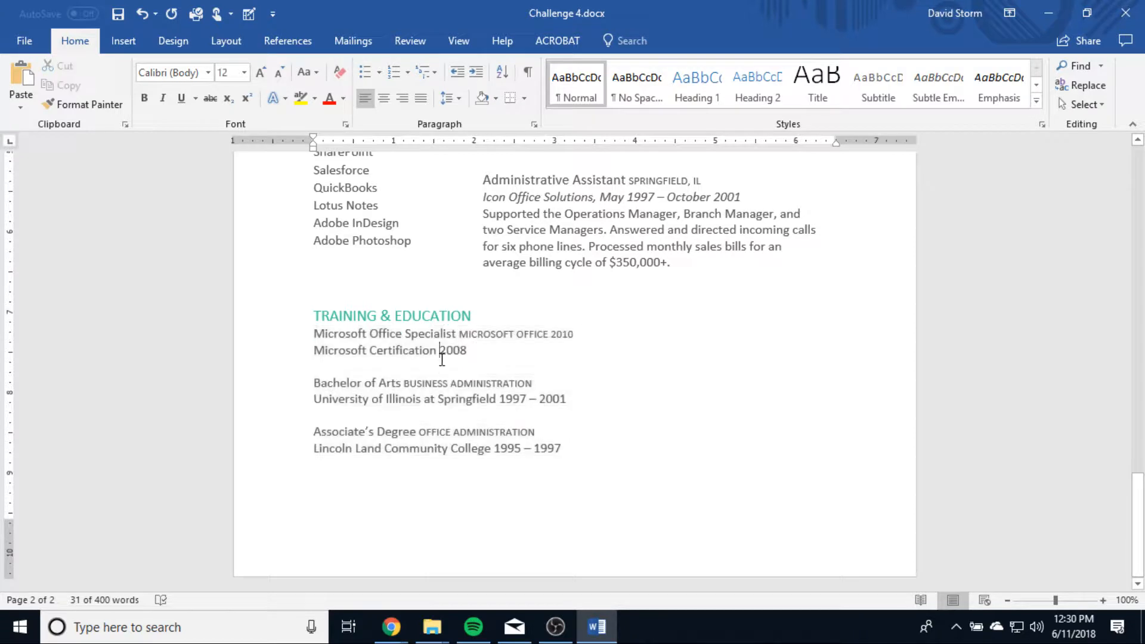
{"action": "key", "text": "Tab"}
{"action": "key", "text": "Tab"}
{"action": "key", "text": "Tab"}
{"action": "key", "text": "Tab"}
{"action": "key", "text": "Tab"}
{"action": "key", "text": "Tab"}
{"action": "key", "text": "Tab"}
{"action": "key", "text": "Tab"}
{"action": "key", "text": "Tab"}
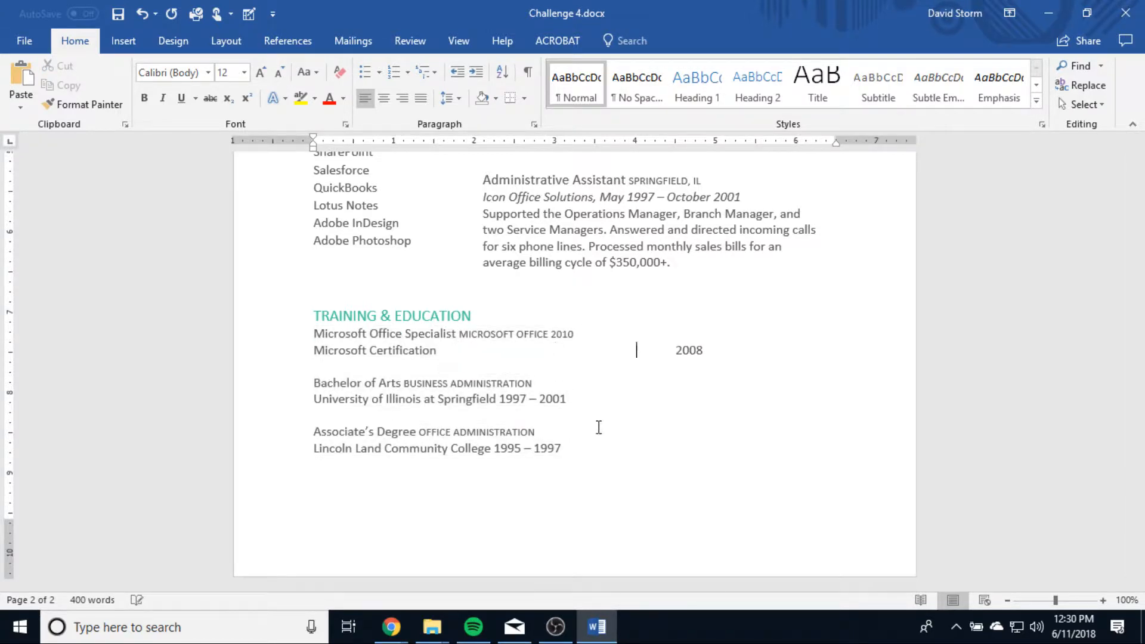
{"action": "key", "text": "BackSpace"}
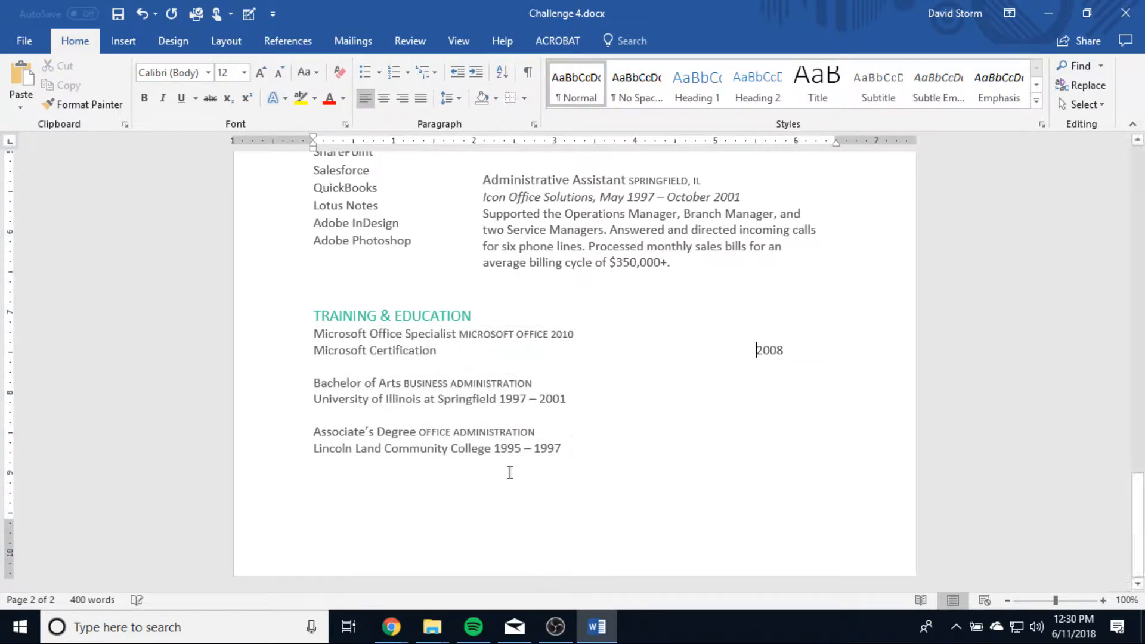
Try to line up the University of Illinois dates under the certification year with repeated tab characters.
{"action": "left_click", "coordinate": [499, 401]}
{"action": "key", "text": "Tab"}
{"action": "key", "text": "Tab"}
{"action": "key", "text": "Tab"}
{"action": "key", "text": "Tab"}
{"action": "key", "text": "Tab"}
{"action": "key", "text": "Tab"}
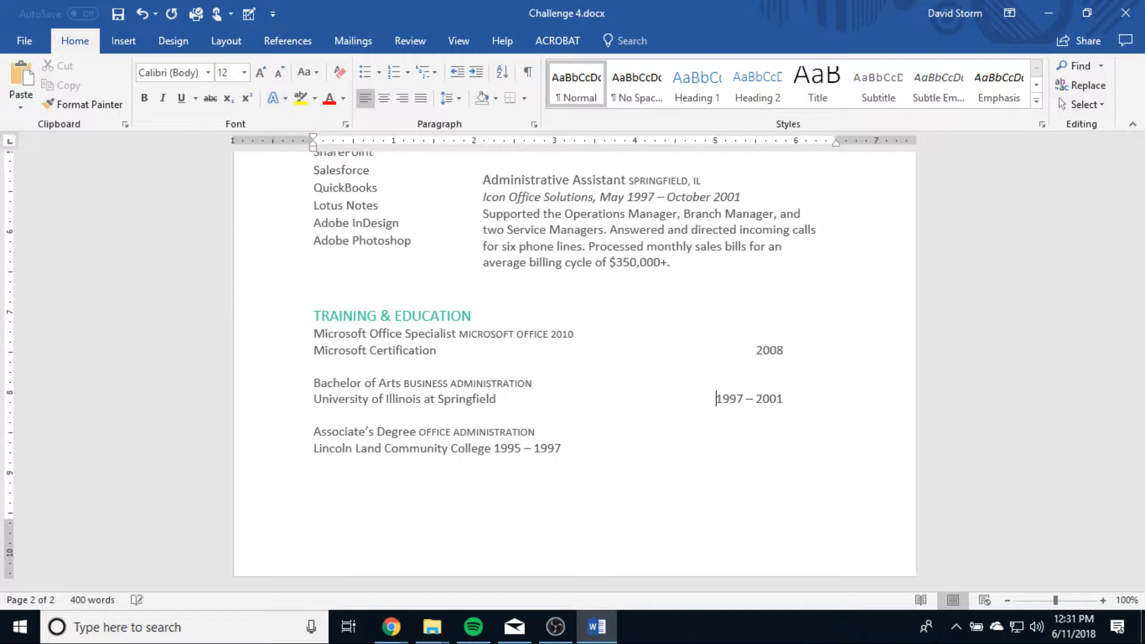
{"action": "key", "text": "Tab"}
Remove the tab characters before the dates in the University of Illinois and Microsoft Certification lines.
{"action": "key", "text": "BackSpace"}
{"action": "key", "text": "BackSpace"}
{"action": "key", "text": "BackSpace"}
{"action": "key", "text": "BackSpace"}
{"action": "key", "text": "BackSpace"}
{"action": "key", "text": "BackSpace"}
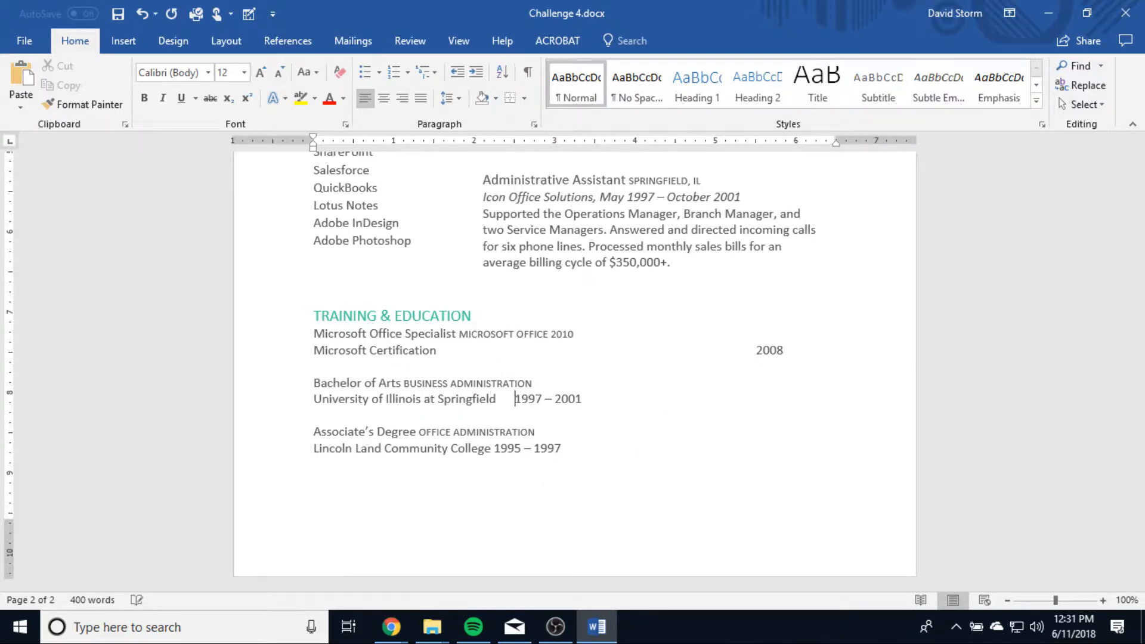
{"action": "key", "text": "BackSpace"}
{"action": "left_click", "coordinate": [756, 350]}
{"action": "key", "text": "BackSpace"}
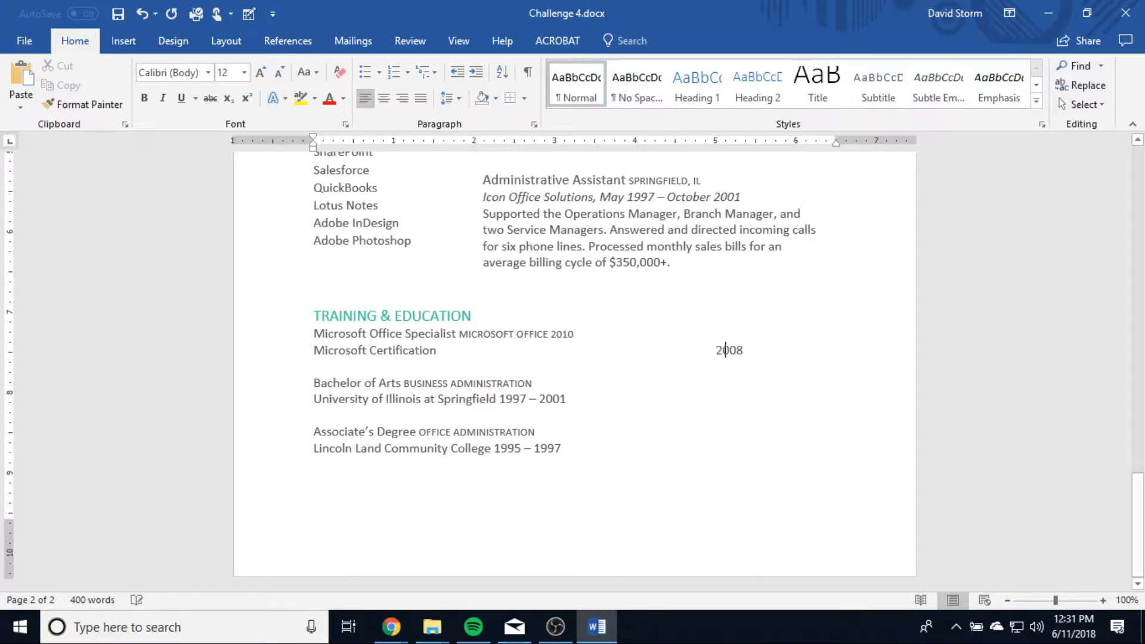
{"action": "key", "text": "BackSpace"}
{"action": "key", "text": "BackSpace"}
{"action": "key", "text": "BackSpace"}
{"action": "key", "text": "BackSpace"}
{"action": "key", "text": "BackSpace"}
Add a right tab stop at 6 inches to all entries under Training & Education.
{"action": "left_click", "coordinate": [591, 450]}
{"action": "left_click_drag", "start_coordinate": [598, 452], "coordinate": [297, 338]}
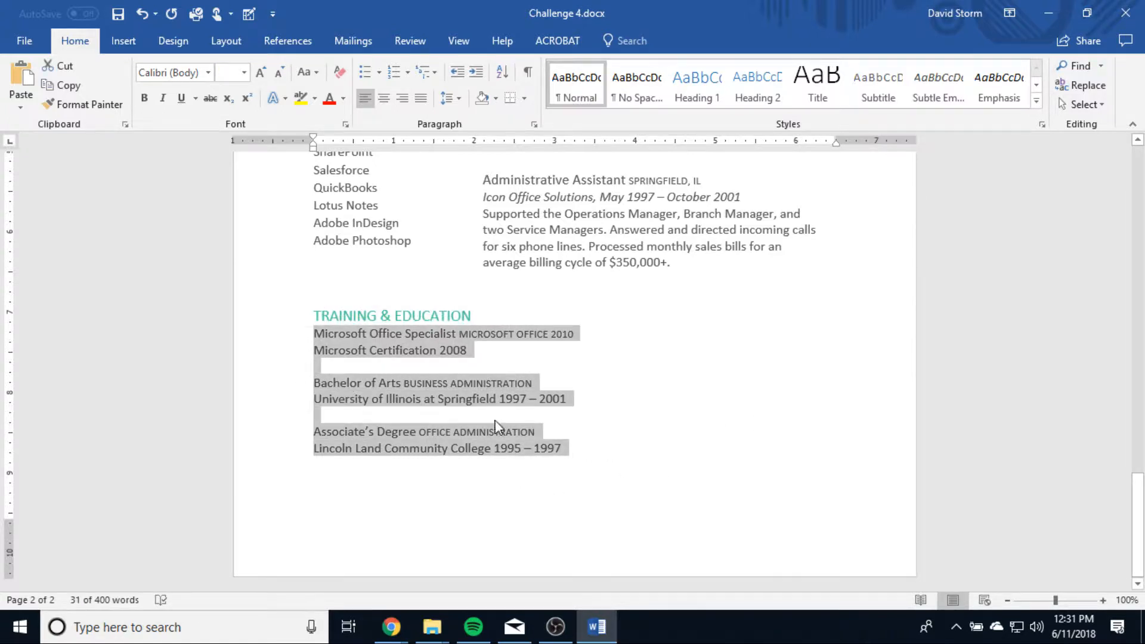
{"action": "left_click", "coordinate": [11, 143]}
{"action": "left_click", "coordinate": [10, 142]}
{"action": "mouse_move", "coordinate": [796, 148]}
{"action": "left_mouse_down"}
{"action": "mouse_move", "coordinate": [782, 151]}
{"action": "mouse_move", "coordinate": [794, 149]}
{"action": "left_mouse_up"}
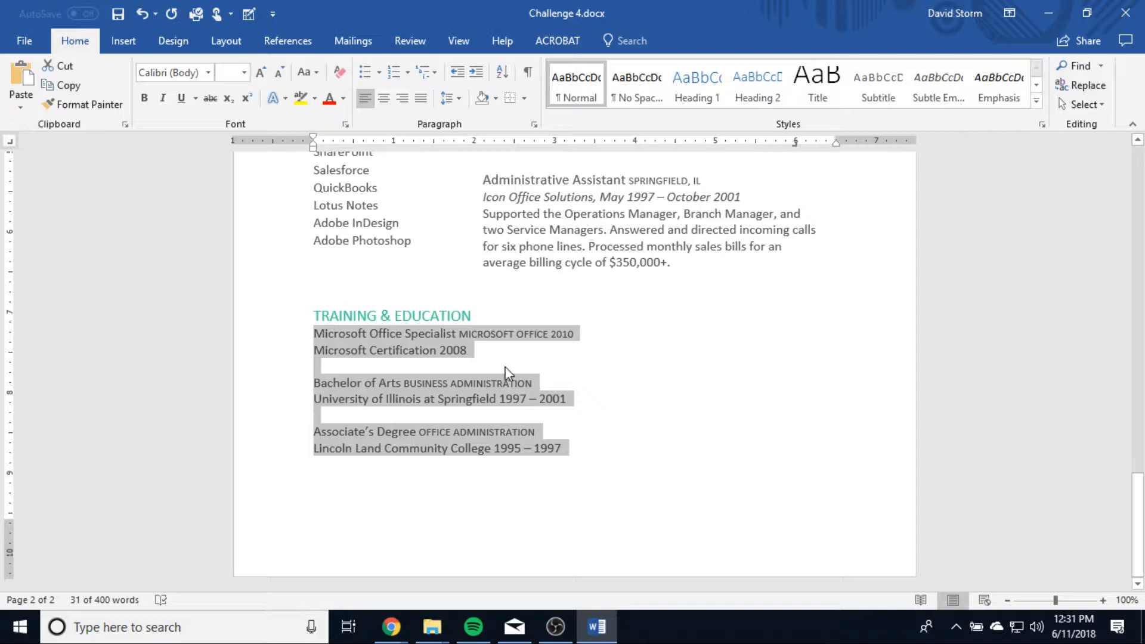
Align the dates of the Microsoft Certification, University of Illinois and Lincoln Land Community College lines to the right tab stop.
{"action": "left_click", "coordinate": [441, 352]}
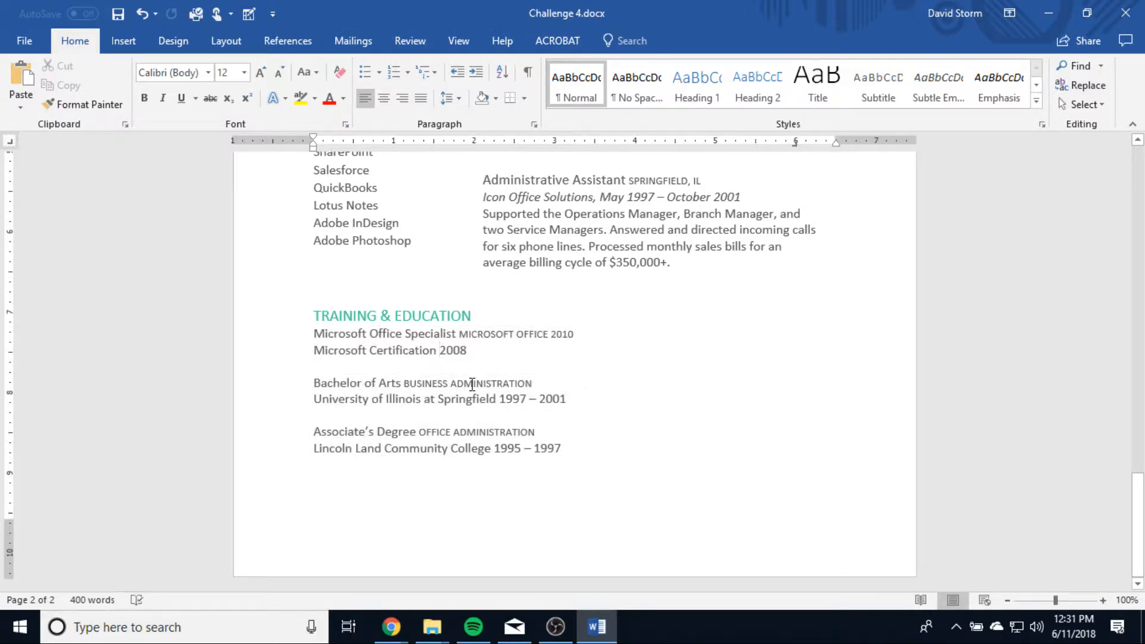
{"action": "key", "text": "Tab"}
{"action": "left_click", "coordinate": [500, 399]}
{"action": "key", "text": "Tab"}
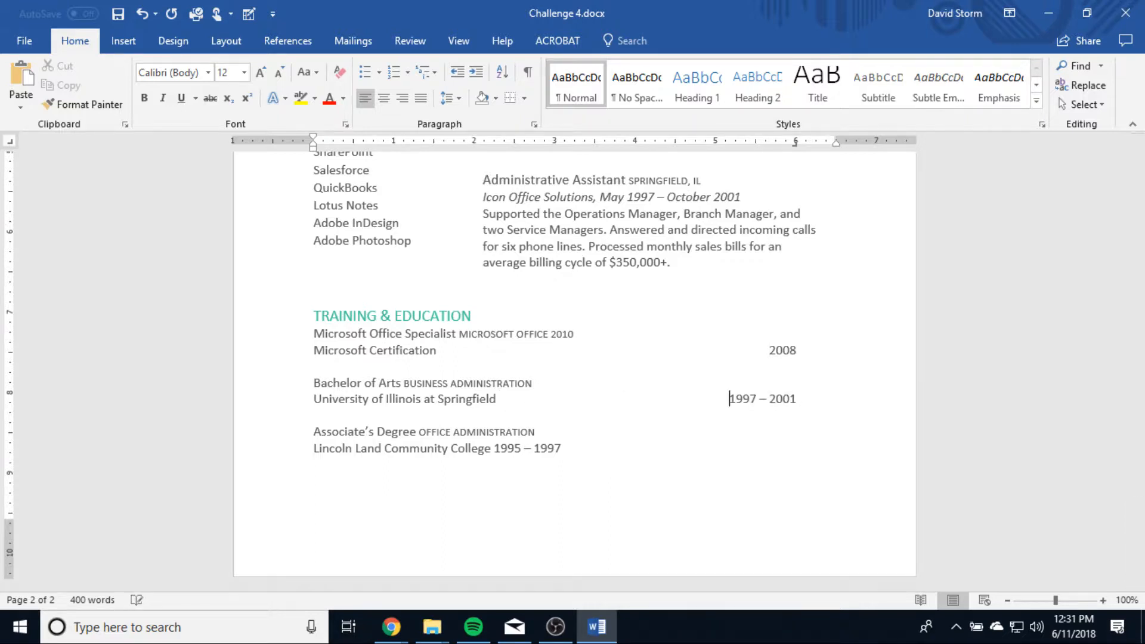
{"action": "left_click", "coordinate": [497, 452]}
{"action": "key", "text": "Tab"}
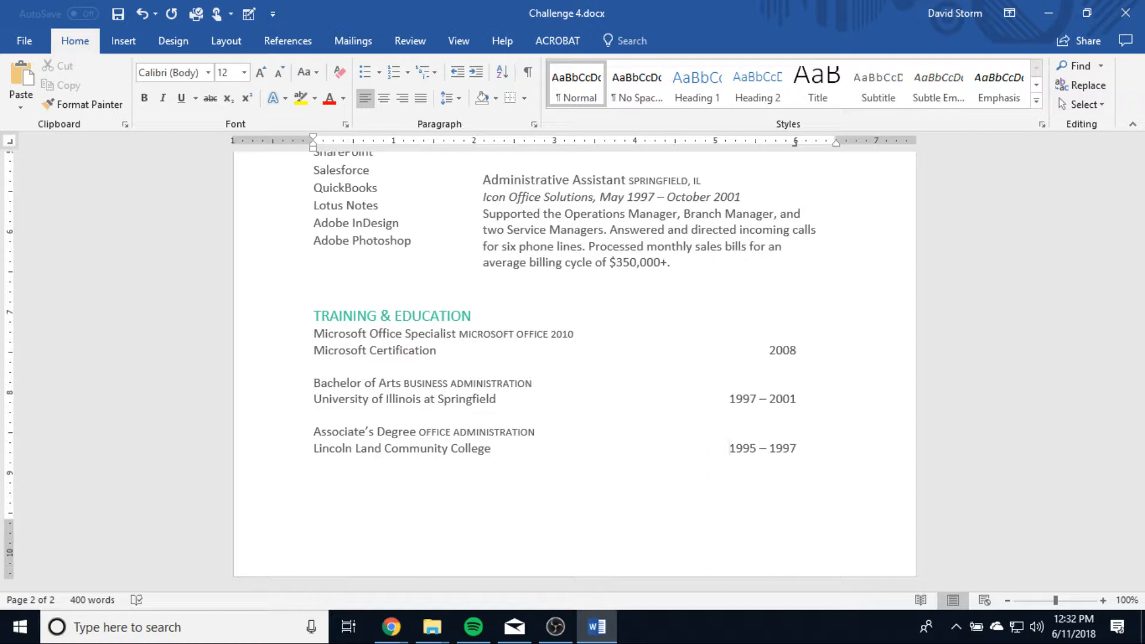
Try a 0.25-inch hanging indent on the employer line and description of the Executive Assistant II entry.
{"action": "scroll", "coordinate": [649, 338], "scroll_direction": "up", "scroll_amount": 4}
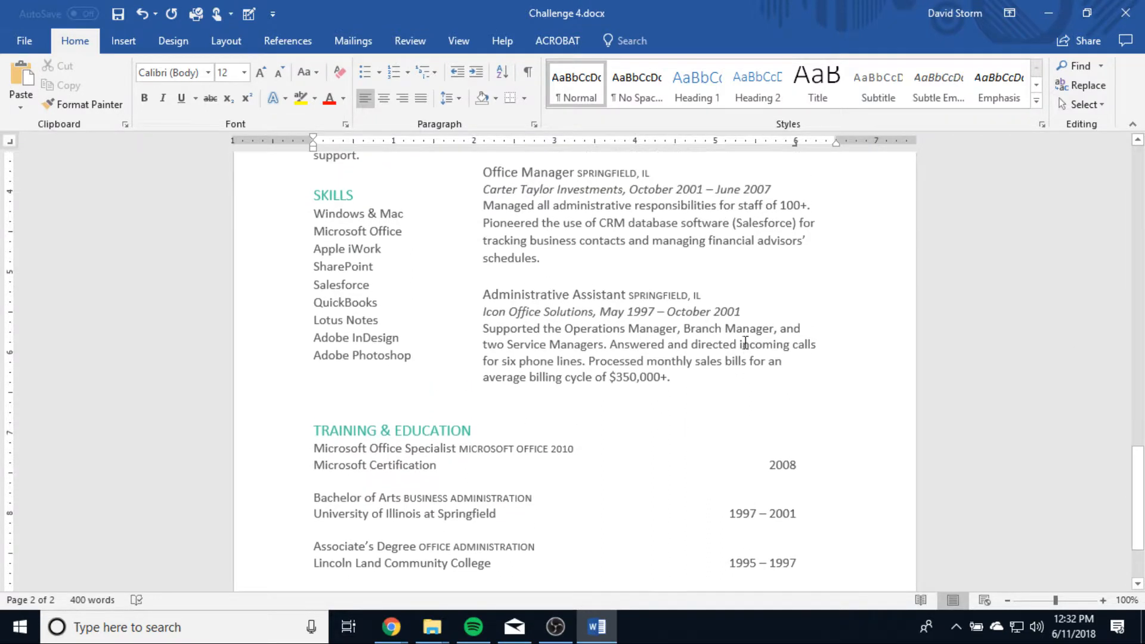
{"action": "scroll", "coordinate": [745, 342], "scroll_direction": "up", "scroll_amount": 5}
{"action": "scroll", "coordinate": [744, 341], "scroll_direction": "down", "scroll_amount": 1}
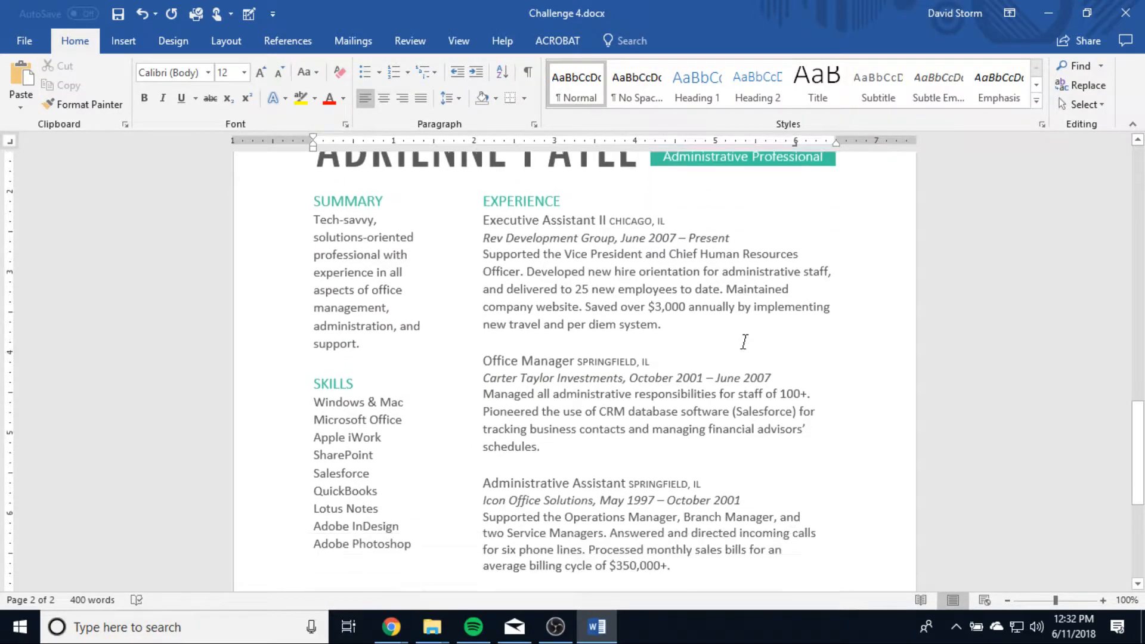
{"action": "scroll", "coordinate": [744, 342], "scroll_direction": "down", "scroll_amount": 1}
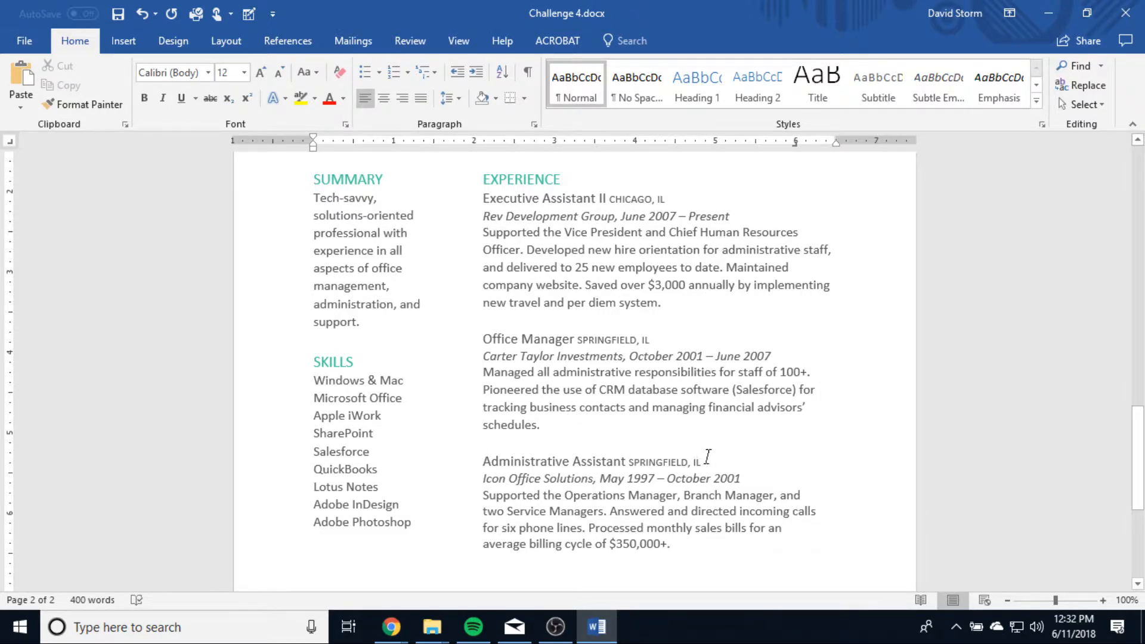
{"action": "scroll", "coordinate": [708, 457], "scroll_direction": "down", "scroll_amount": 2}
{"action": "left_click_drag", "start_coordinate": [680, 504], "coordinate": [483, 283]}
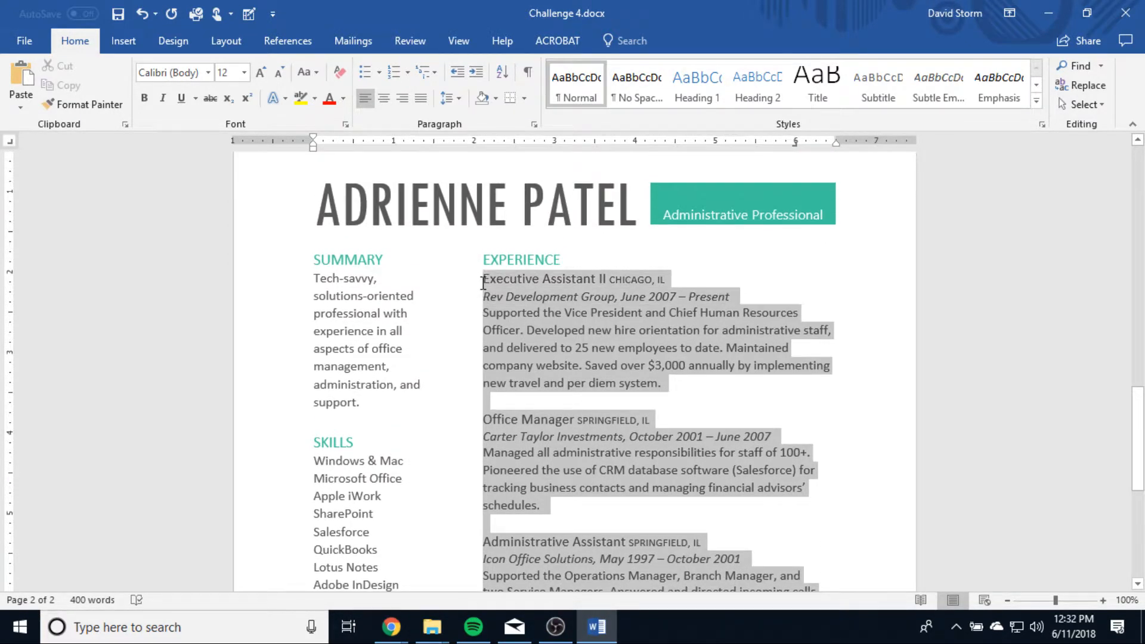
{"action": "left_click", "coordinate": [678, 383]}
{"action": "left_click_drag", "start_coordinate": [677, 383], "coordinate": [493, 293]}
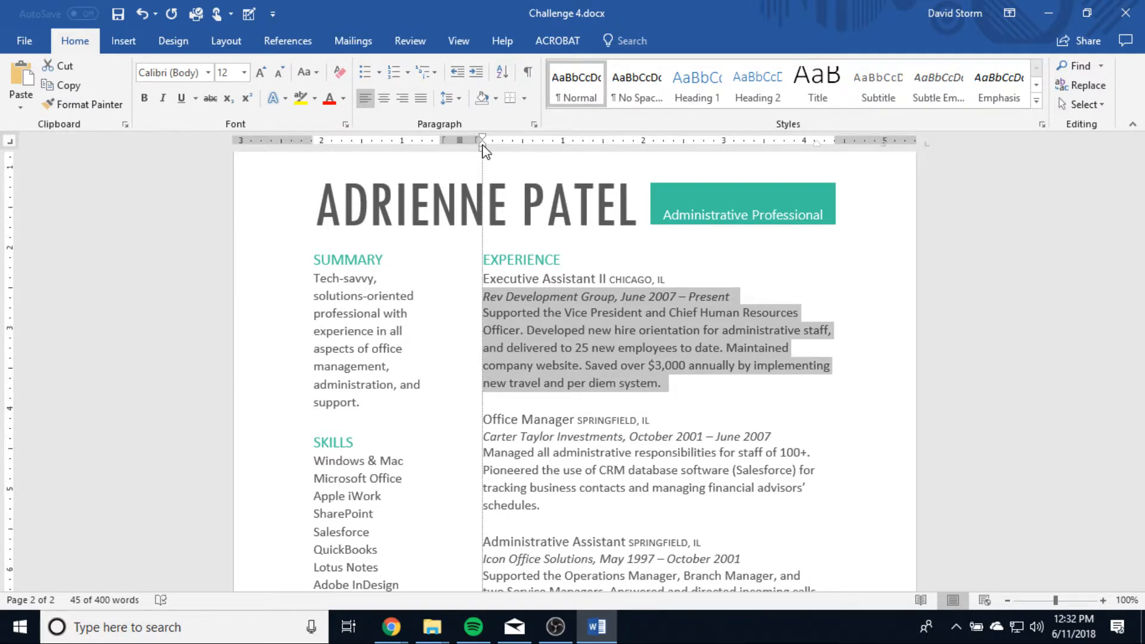
{"action": "left_click_drag", "start_coordinate": [482, 144], "coordinate": [502, 147]}
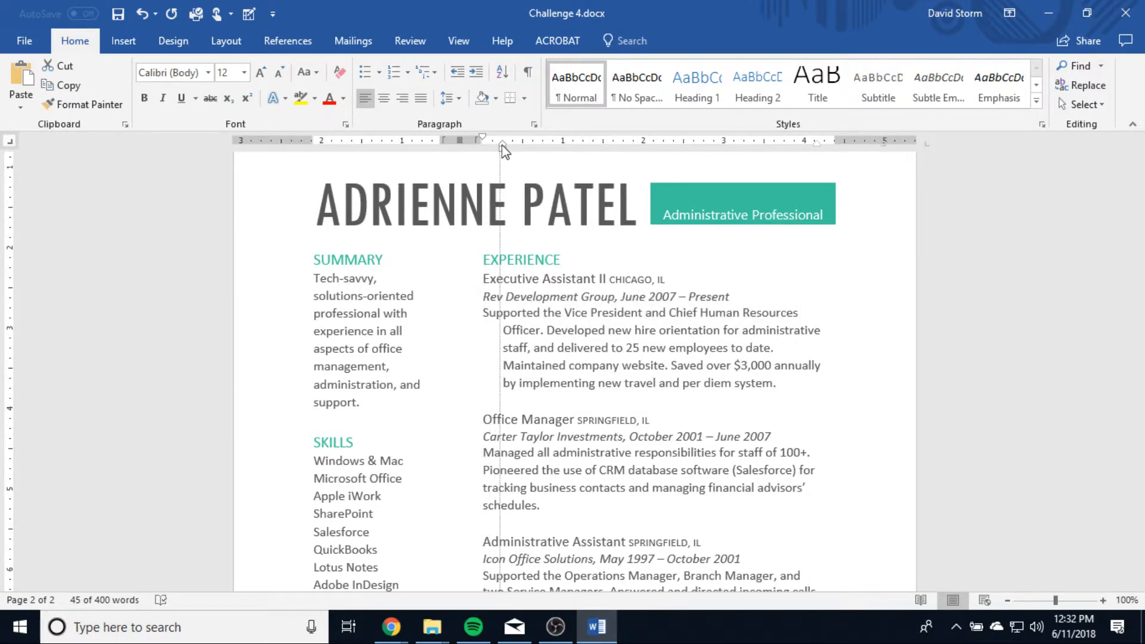
{"action": "left_click_drag", "start_coordinate": [502, 146], "coordinate": [502, 147]}
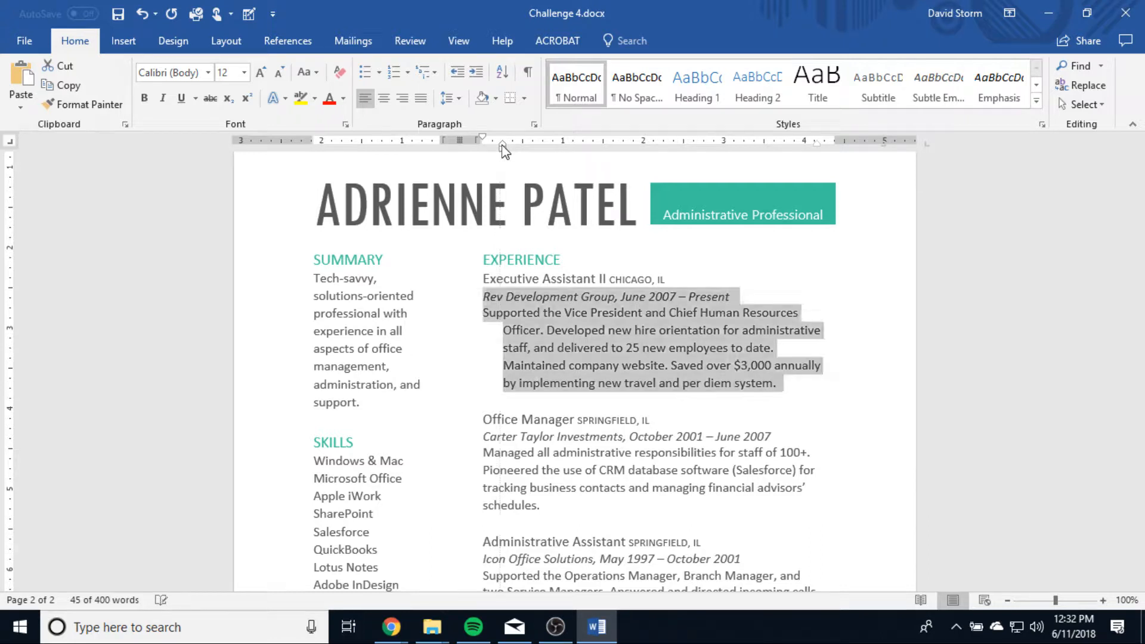
Undo the hanging indent on the Executive Assistant II entry.
{"action": "left_click", "coordinate": [689, 365]}
{"action": "left_click_drag", "start_coordinate": [560, 506], "coordinate": [479, 437]}
{"action": "left_click", "coordinate": [734, 312]}
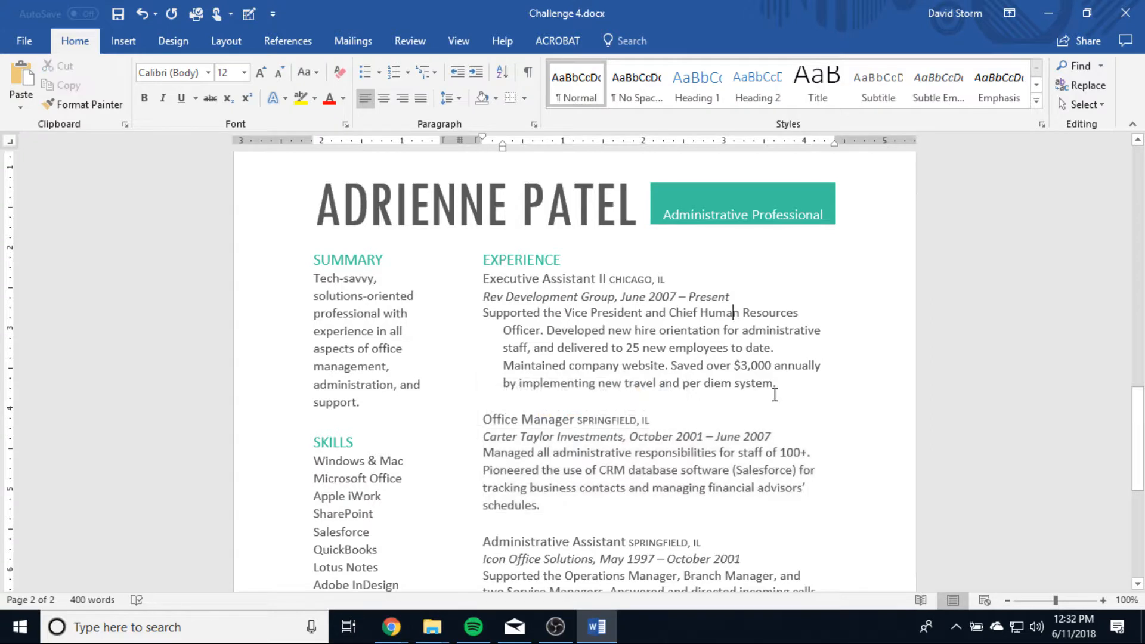
{"action": "left_click_drag", "start_coordinate": [774, 395], "coordinate": [464, 273]}
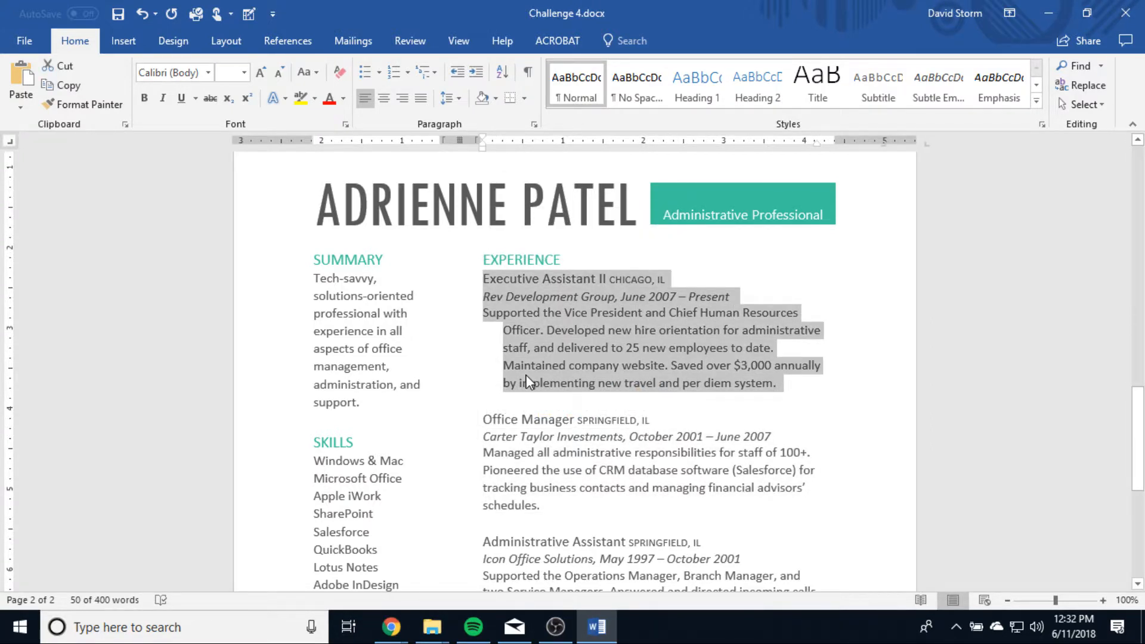
{"action": "key", "text": "ctrl+z"}
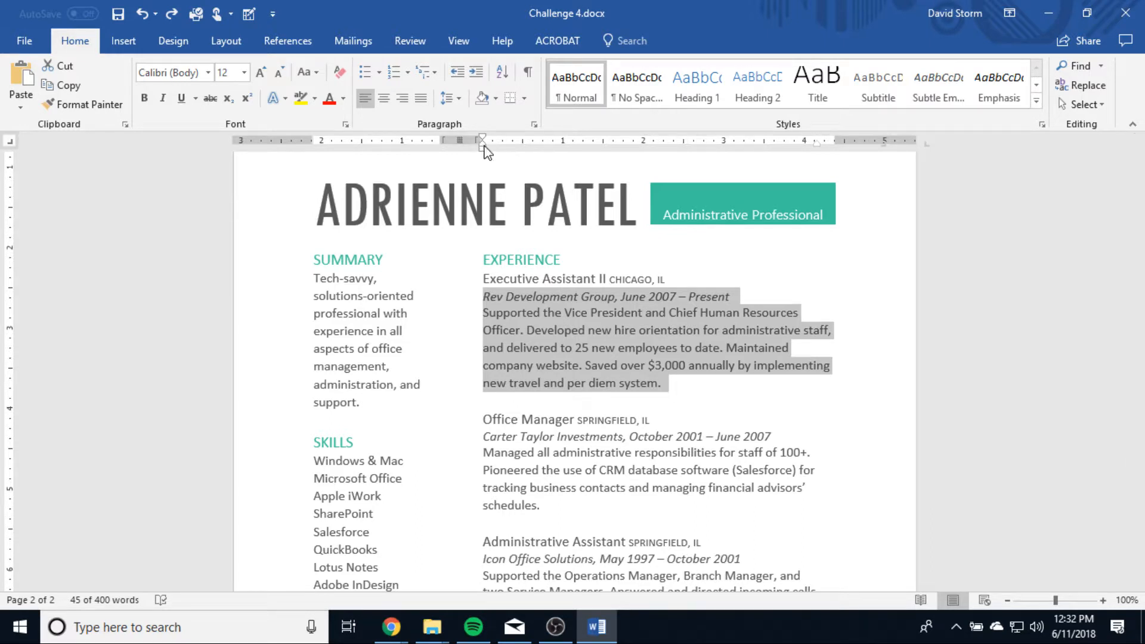
Set the left indent of the Executive Assistant II employer line and description to 0.25 inch.
{"action": "left_click_drag", "start_coordinate": [482, 146], "coordinate": [503, 152]}
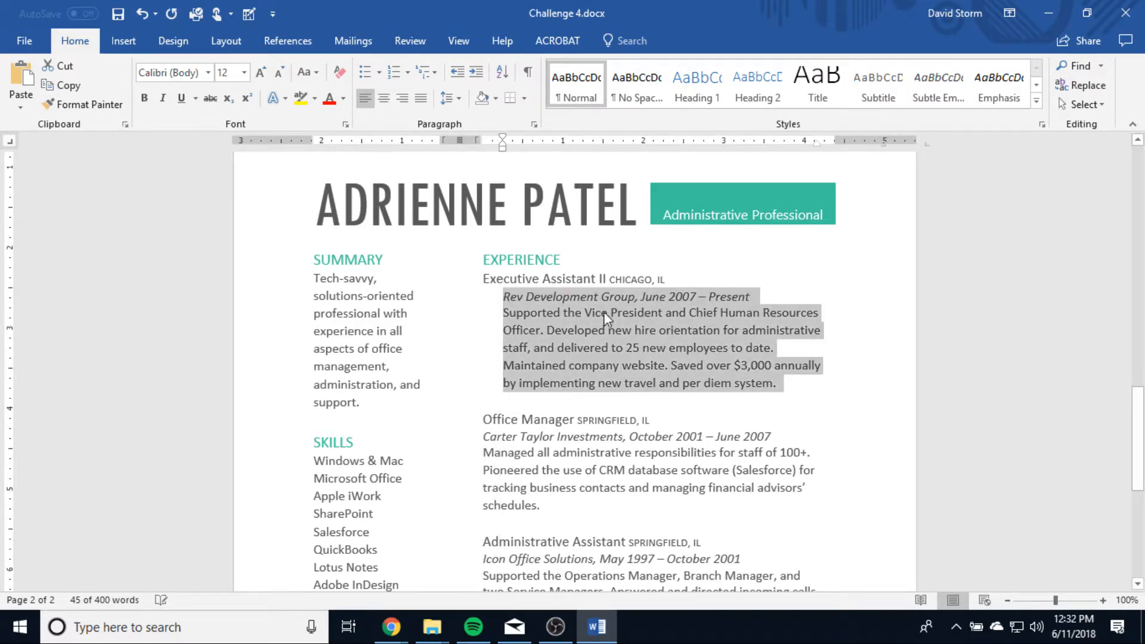
{"action": "left_click", "coordinate": [612, 496]}
{"action": "scroll", "coordinate": [596, 477], "scroll_direction": "down", "scroll_amount": 3}
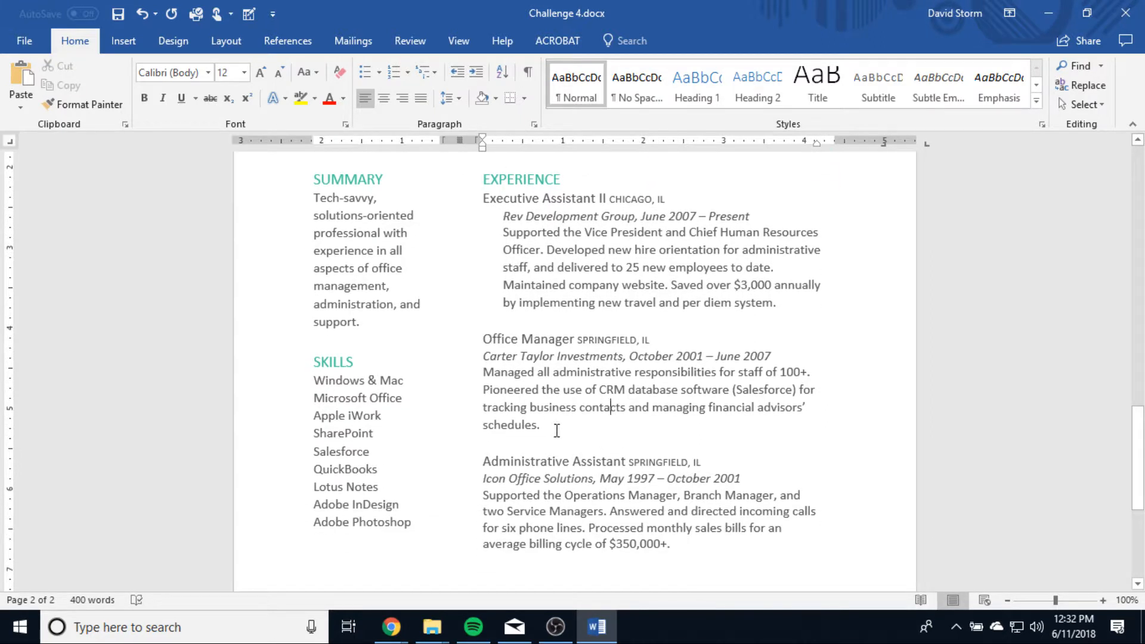
{"action": "left_click_drag", "start_coordinate": [556, 430], "coordinate": [475, 338]}
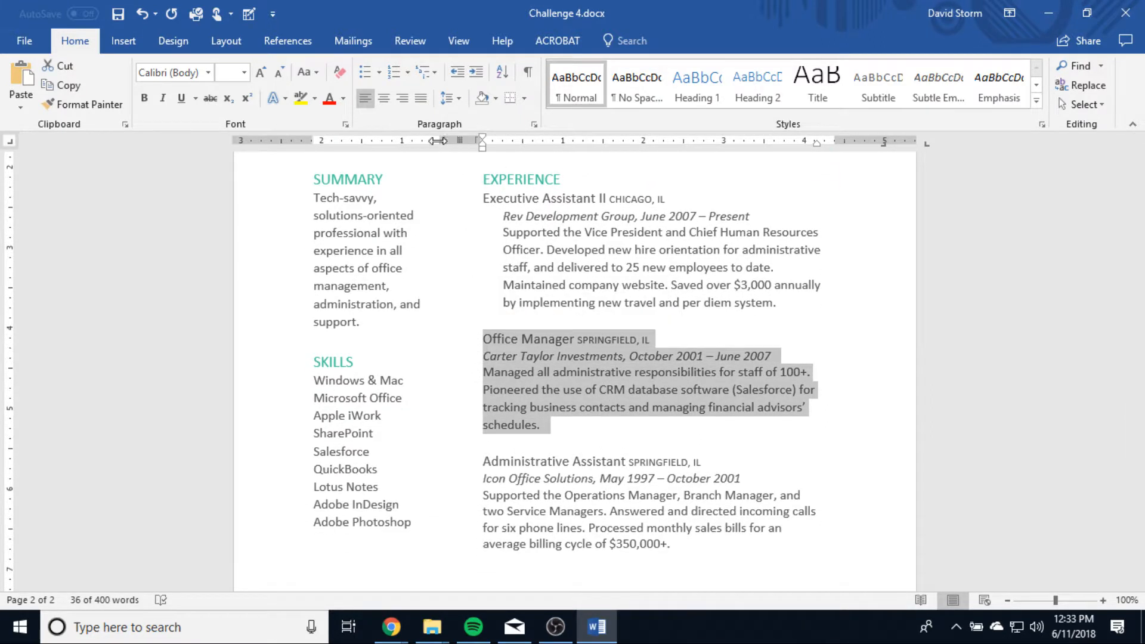
{"action": "mouse_move", "coordinate": [482, 146]}
{"action": "left_mouse_down"}
{"action": "mouse_move", "coordinate": [503, 146]}
{"action": "mouse_move", "coordinate": [482, 146]}
{"action": "left_mouse_up"}
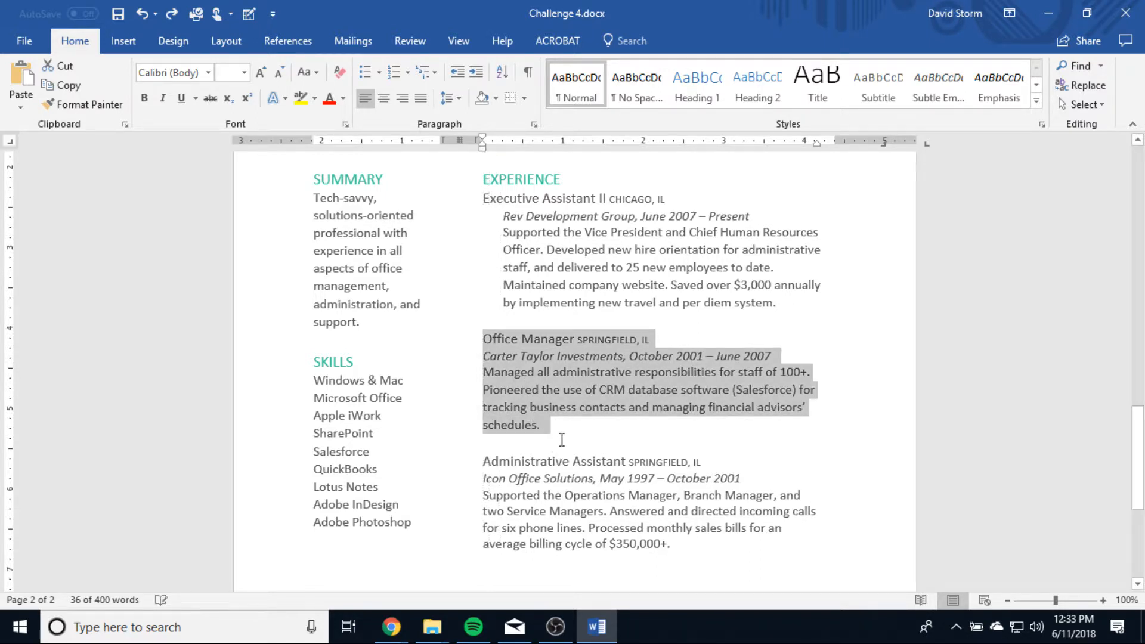
{"action": "left_click_drag", "start_coordinate": [562, 440], "coordinate": [484, 363]}
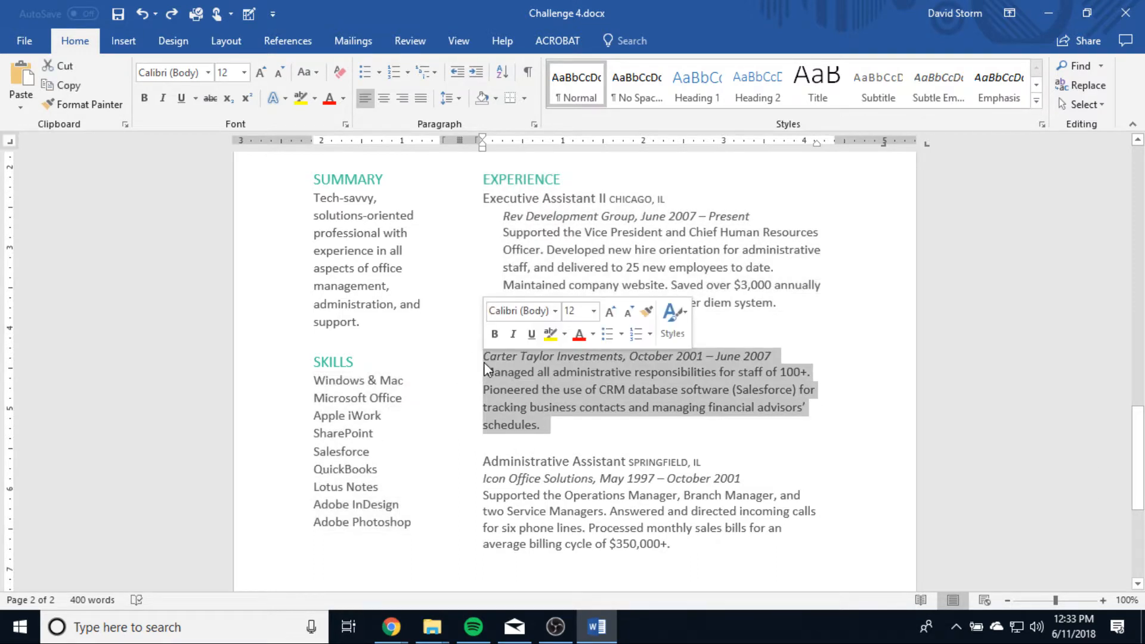
{"action": "mouse_move", "coordinate": [491, 148]}
{"action": "left_mouse_down"}
{"action": "mouse_move", "coordinate": [503, 148]}
{"action": "mouse_move", "coordinate": [473, 143]}
{"action": "mouse_move", "coordinate": [483, 154]}
{"action": "left_mouse_up"}
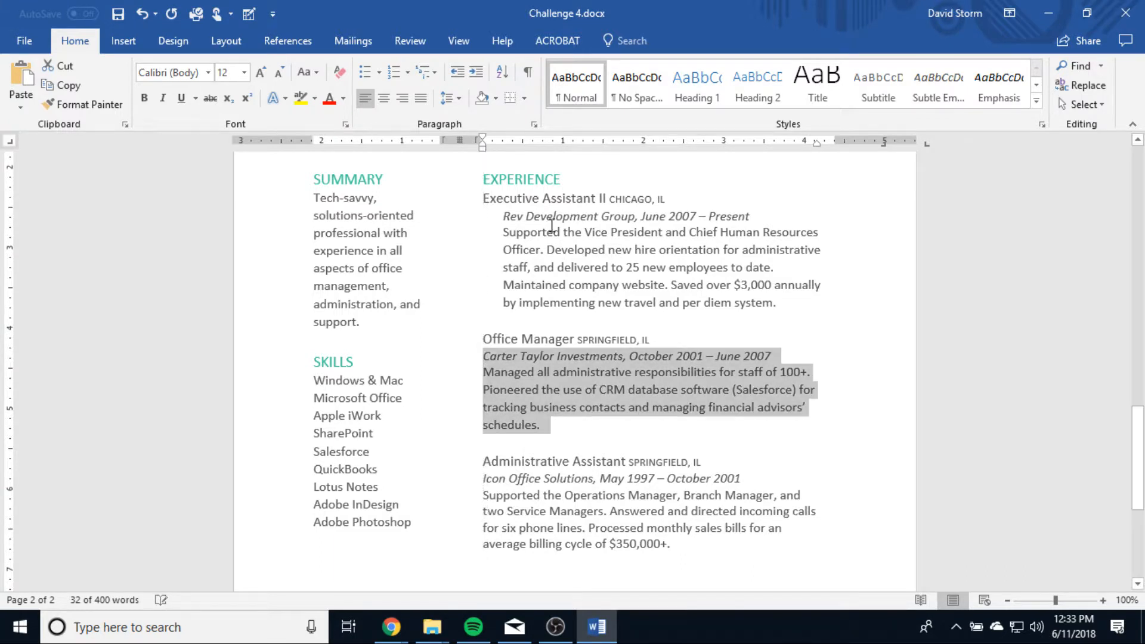
{"action": "left_click", "coordinate": [550, 302]}
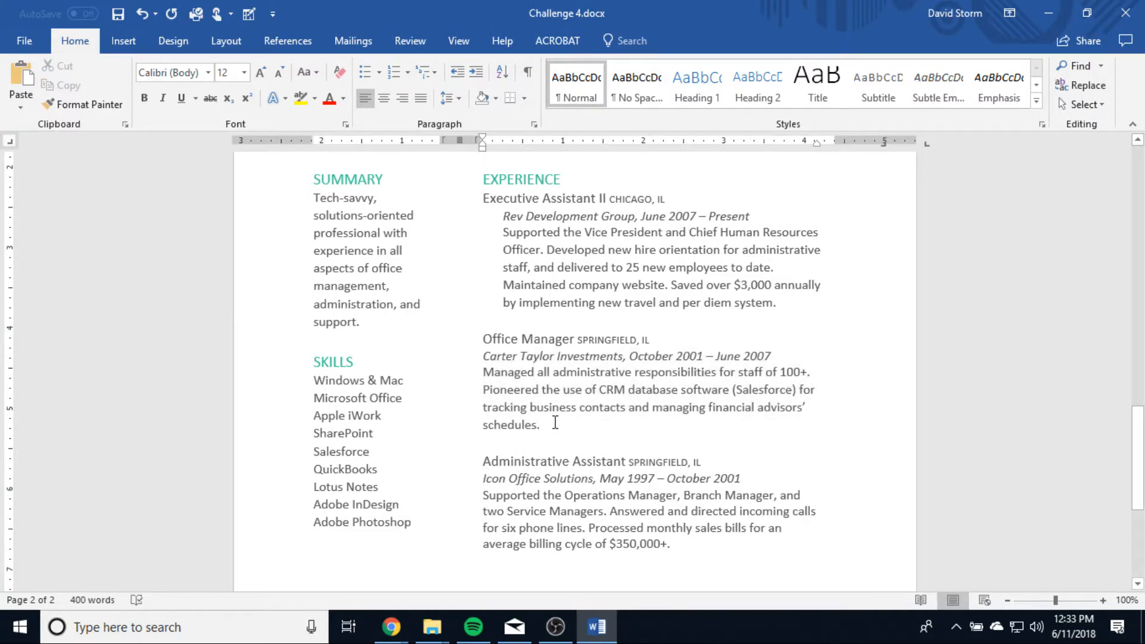
Apply a 0.25-inch hanging indent to the Office Manager entry's employer line and description.
{"action": "left_click_drag", "start_coordinate": [554, 422], "coordinate": [522, 339]}
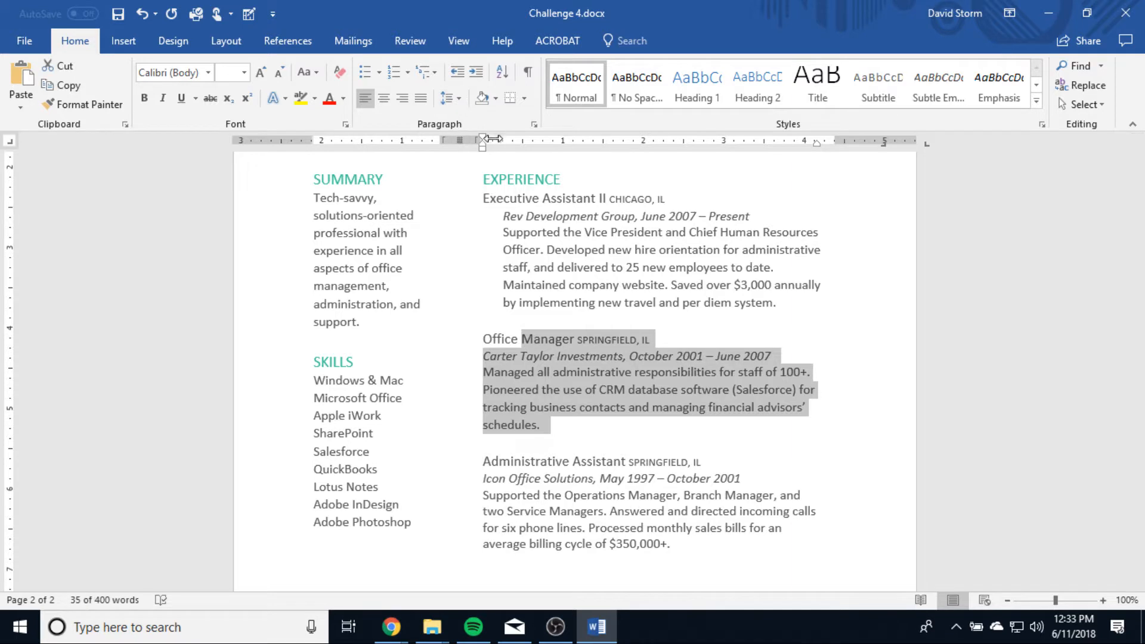
{"action": "left_click_drag", "start_coordinate": [482, 144], "coordinate": [502, 145]}
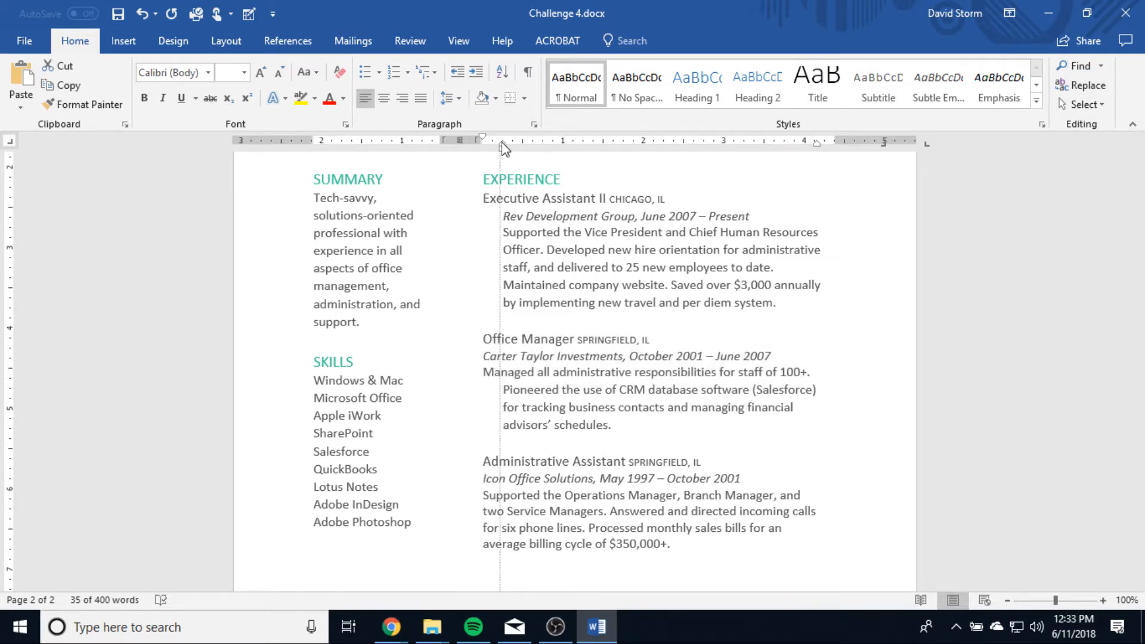
{"action": "left_click_drag", "start_coordinate": [503, 147], "coordinate": [503, 148]}
{"action": "left_click", "coordinate": [601, 286]}
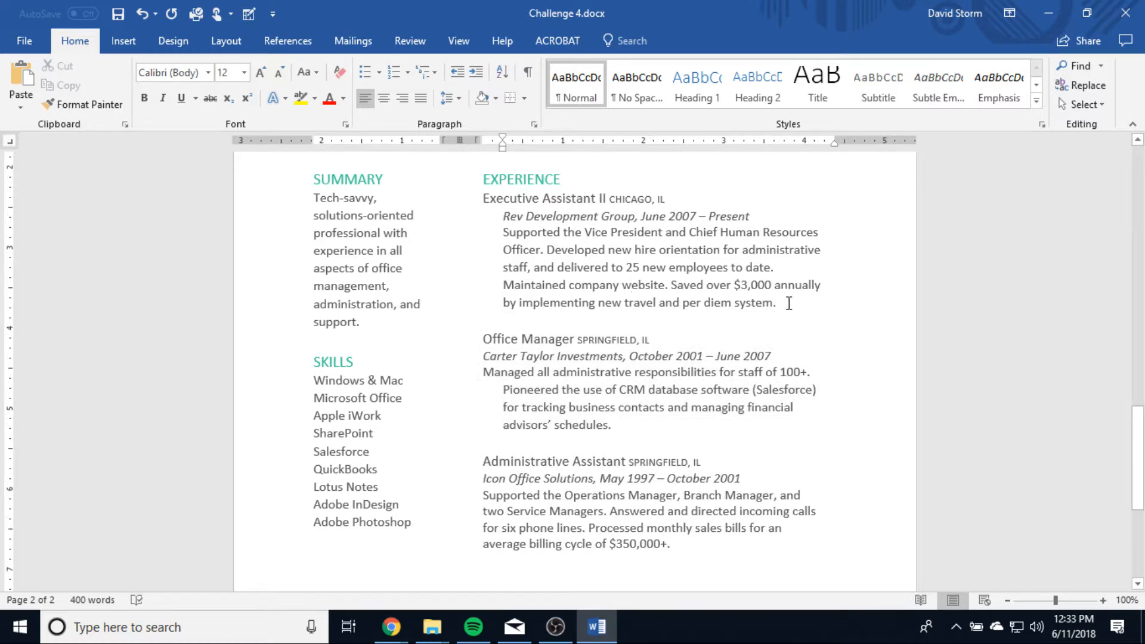
Remove the left indent from the Executive Assistant II employer line and description, and give them a 0.25-inch hanging indent.
{"action": "mouse_move", "coordinate": [789, 303]}
{"action": "left_mouse_down"}
{"action": "mouse_move", "coordinate": [534, 234]}
{"action": "mouse_move", "coordinate": [478, 206]}
{"action": "left_mouse_up"}
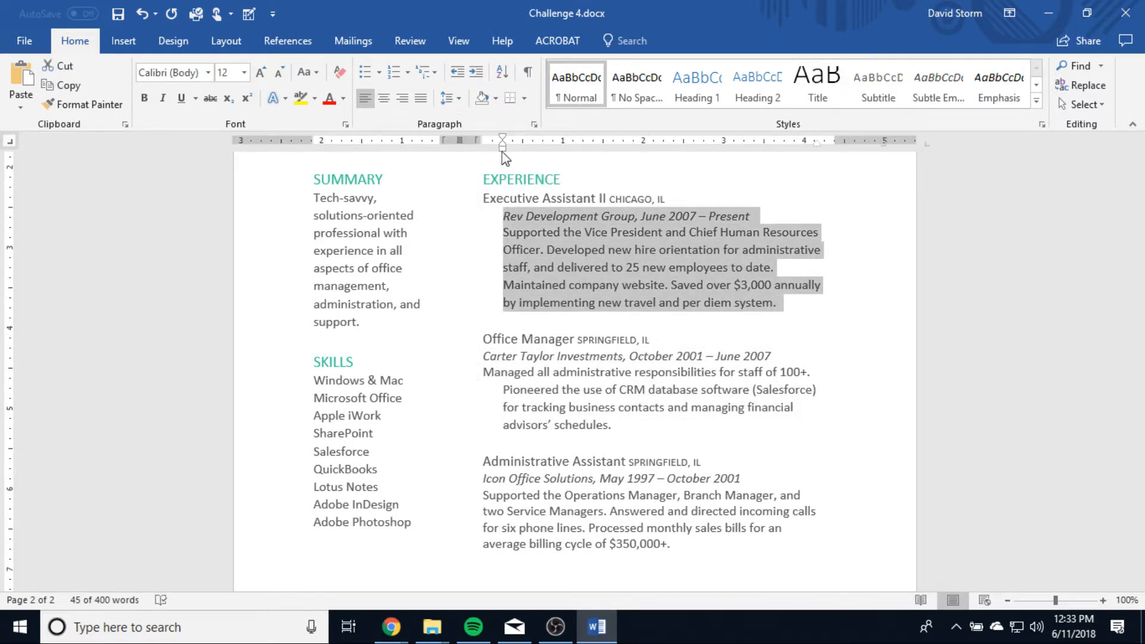
{"action": "left_click_drag", "start_coordinate": [503, 146], "coordinate": [482, 141]}
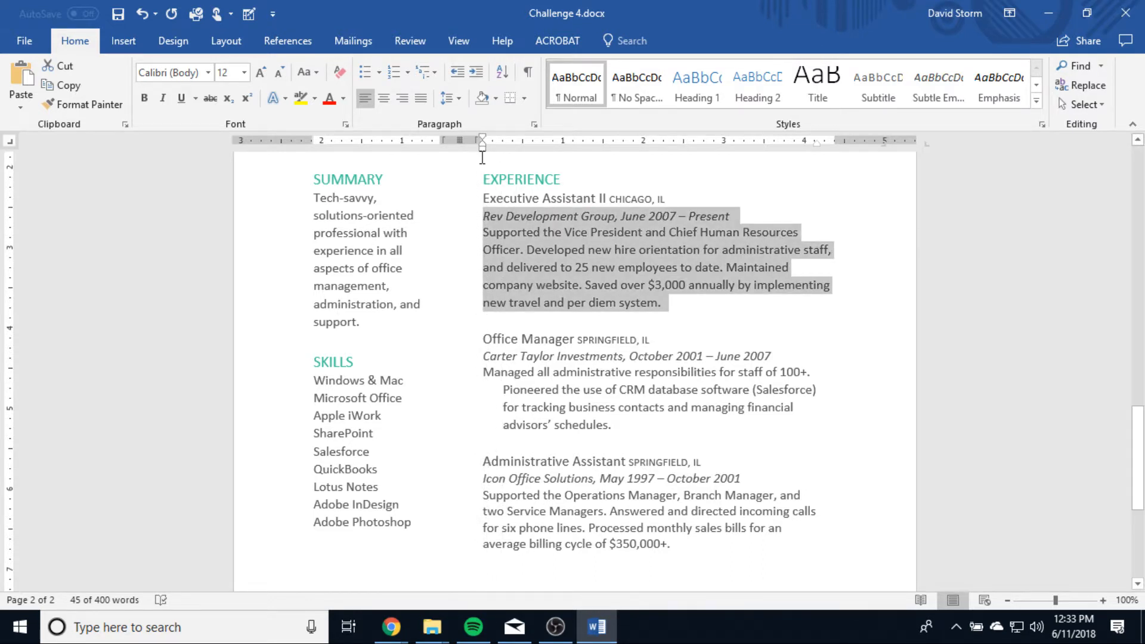
{"action": "left_click", "coordinate": [524, 255]}
{"action": "left_click_drag", "start_coordinate": [662, 303], "coordinate": [479, 221]}
{"action": "left_click_drag", "start_coordinate": [482, 145], "coordinate": [502, 149]}
{"action": "left_click", "coordinate": [666, 321]}
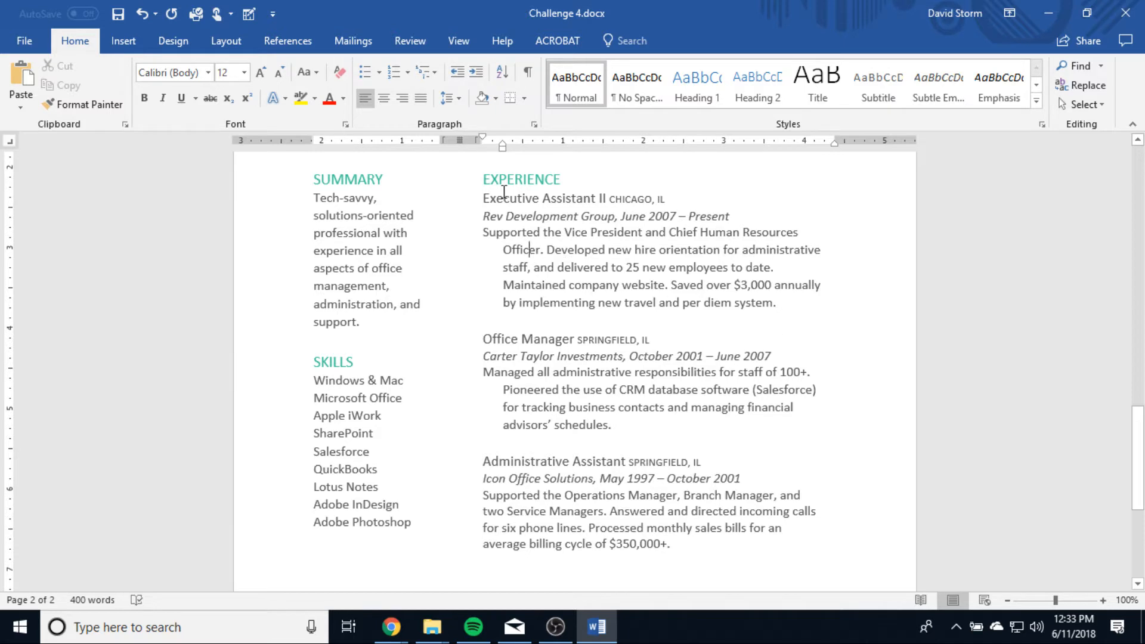
Move the first line of the Executive Assistant II description in to 0.25 inch, level with its remaining lines.
{"action": "left_click_drag", "start_coordinate": [800, 233], "coordinate": [482, 233]}
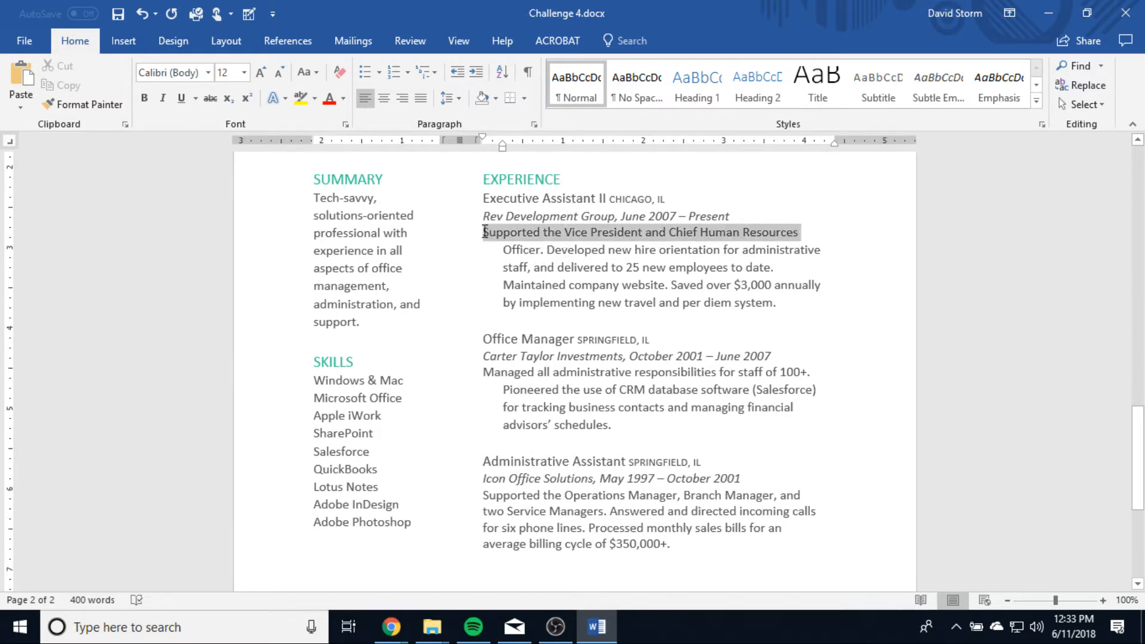
{"action": "left_click_drag", "start_coordinate": [480, 140], "coordinate": [503, 140]}
{"action": "left_click", "coordinate": [594, 286]}
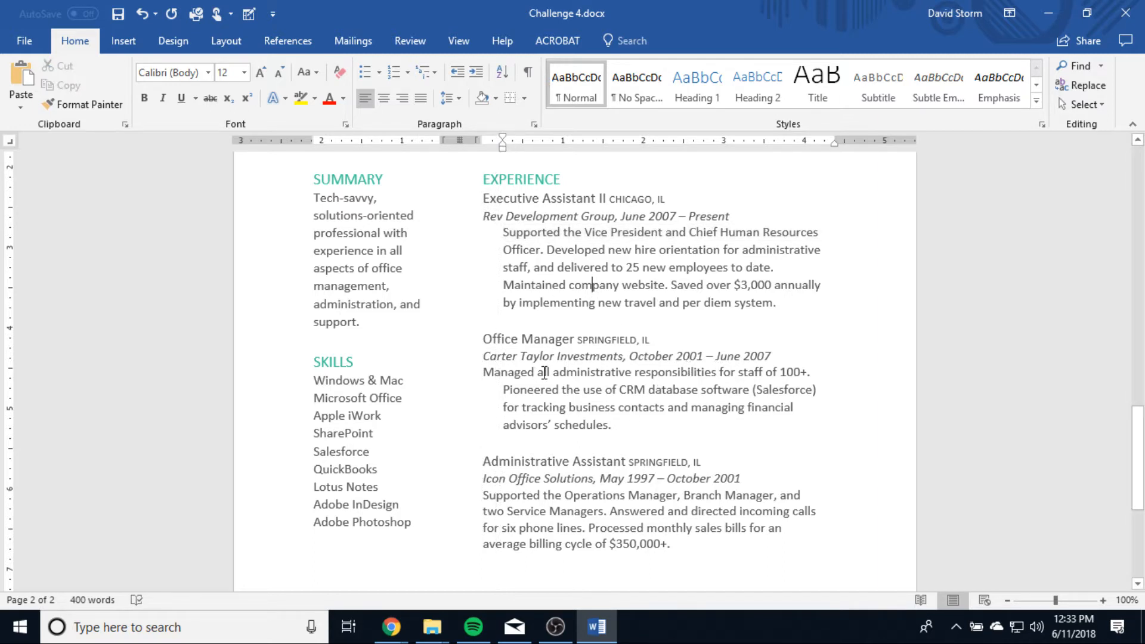
Move the first line of the Office Manager description in to 0.25 inch, level with its remaining lines.
{"action": "left_click_drag", "start_coordinate": [835, 373], "coordinate": [477, 373]}
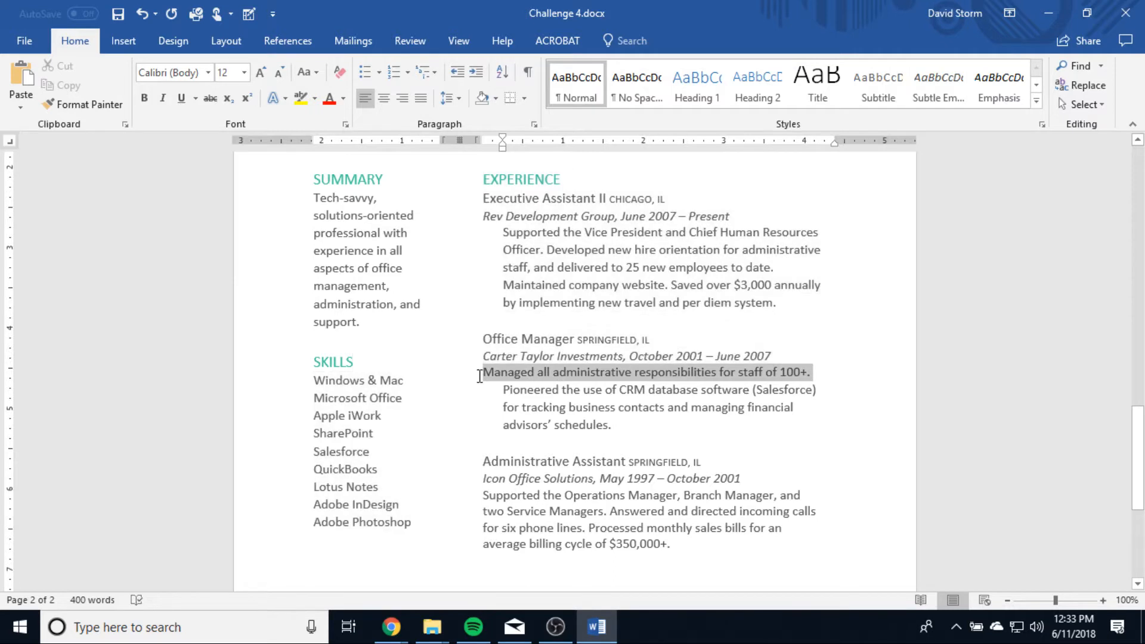
{"action": "left_click_drag", "start_coordinate": [484, 141], "coordinate": [503, 141]}
{"action": "left_click", "coordinate": [654, 441]}
Set the left indent of the Administrative Assistant description to 0.25 inch, leaving out its title and employer line.
{"action": "scroll", "coordinate": [662, 447], "scroll_direction": "down", "scroll_amount": 2}
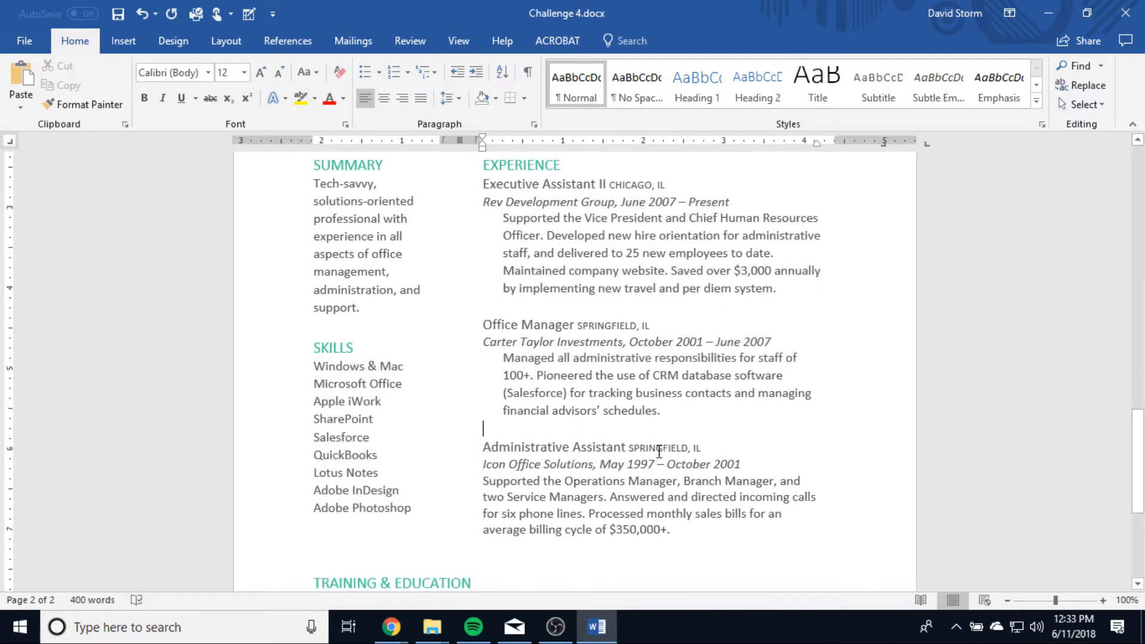
{"action": "left_click_drag", "start_coordinate": [689, 466], "coordinate": [483, 416]}
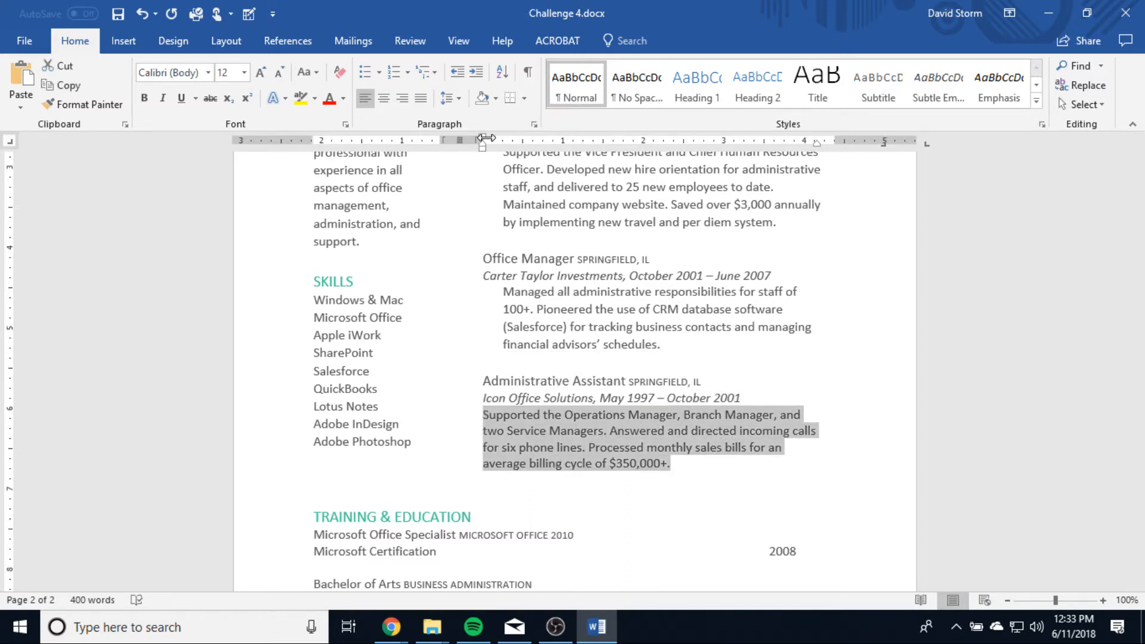
{"action": "mouse_move", "coordinate": [483, 143]}
{"action": "left_mouse_down"}
{"action": "mouse_move", "coordinate": [506, 141]}
{"action": "mouse_move", "coordinate": [469, 142]}
{"action": "mouse_move", "coordinate": [503, 154]}
{"action": "left_mouse_up"}
{"action": "left_click", "coordinate": [850, 389]}
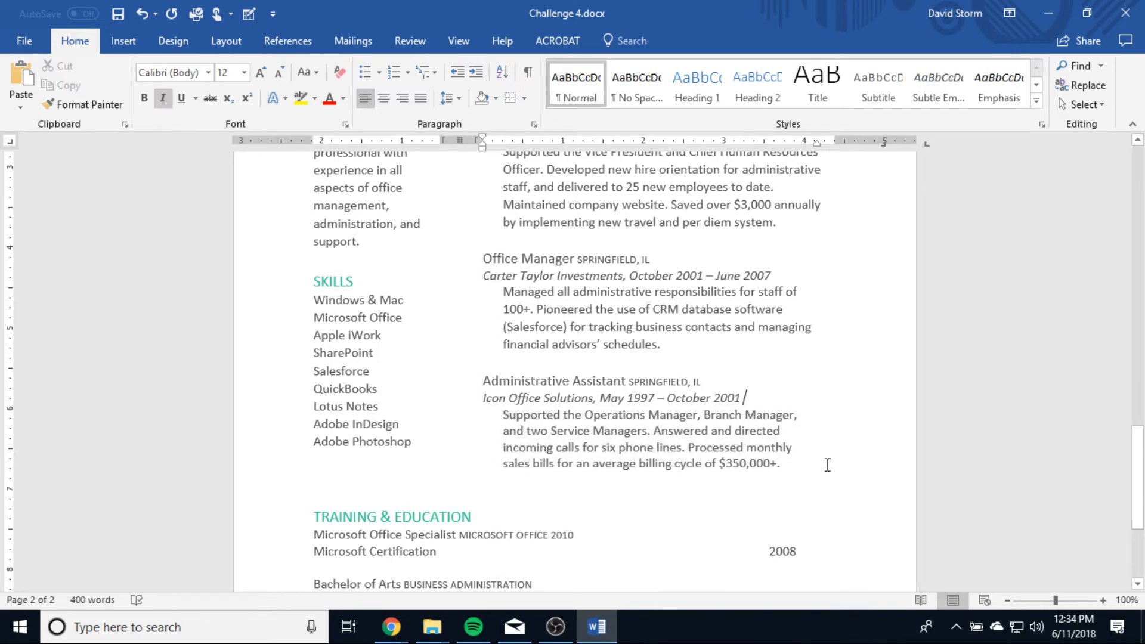
Review the cover letter and resume, checking the first-line indents, experience description indents and education date alignment.
{"action": "scroll", "coordinate": [818, 440], "scroll_direction": "up", "scroll_amount": 3}
{"action": "scroll", "coordinate": [813, 439], "scroll_direction": "down", "scroll_amount": 1}
{"action": "scroll", "coordinate": [812, 439], "scroll_direction": "down", "scroll_amount": 2}
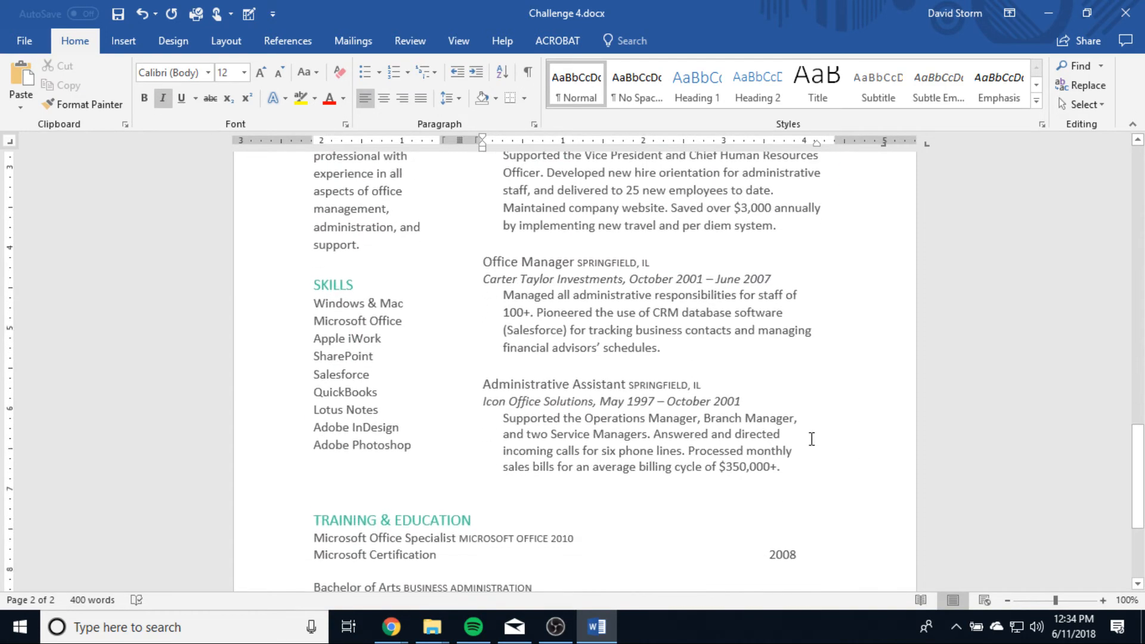
{"action": "scroll", "coordinate": [811, 439], "scroll_direction": "up", "scroll_amount": 2}
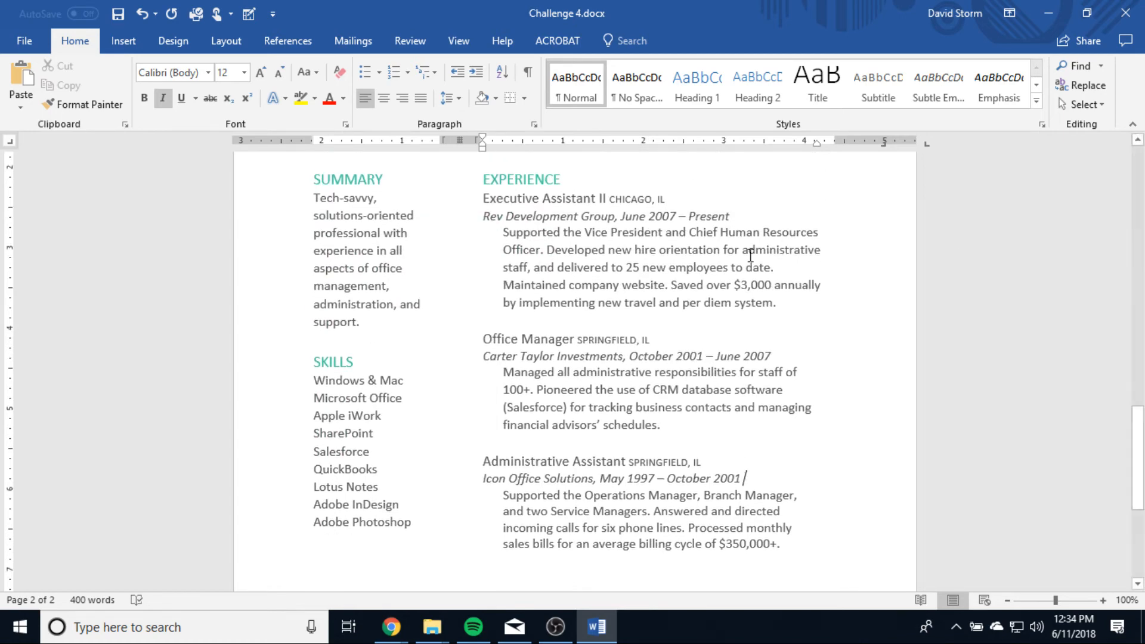
{"action": "scroll", "coordinate": [650, 304], "scroll_direction": "down", "scroll_amount": 6}
{"action": "scroll", "coordinate": [651, 308], "scroll_direction": "up", "scroll_amount": 10}
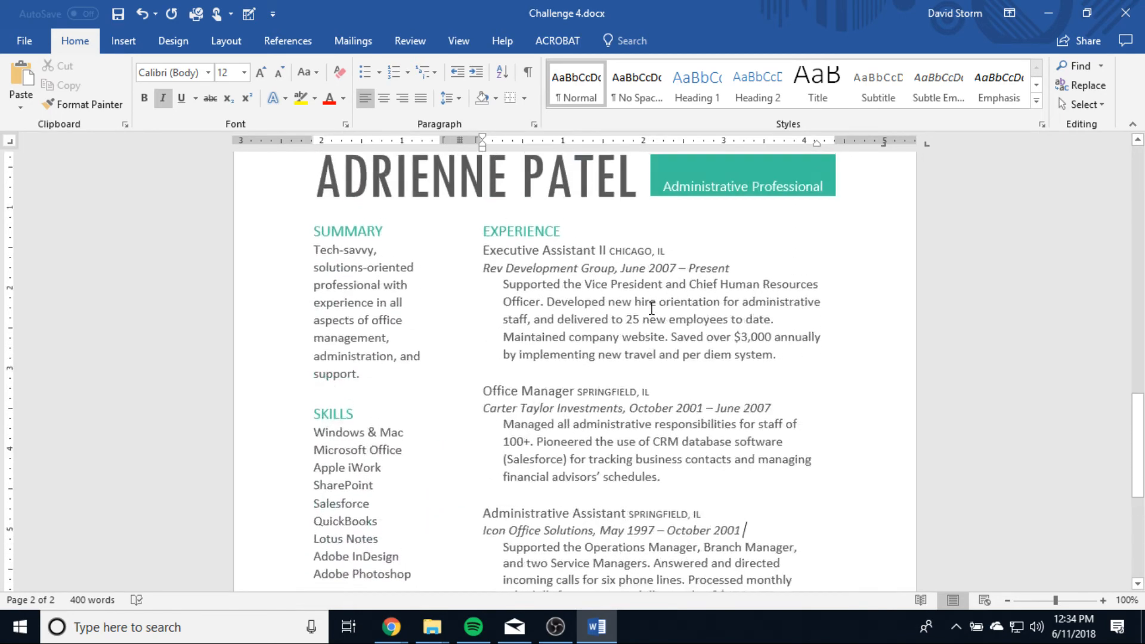
{"action": "scroll", "coordinate": [557, 358], "scroll_direction": "down", "scroll_amount": 4}
{"action": "scroll", "coordinate": [622, 384], "scroll_direction": "down", "scroll_amount": 2}
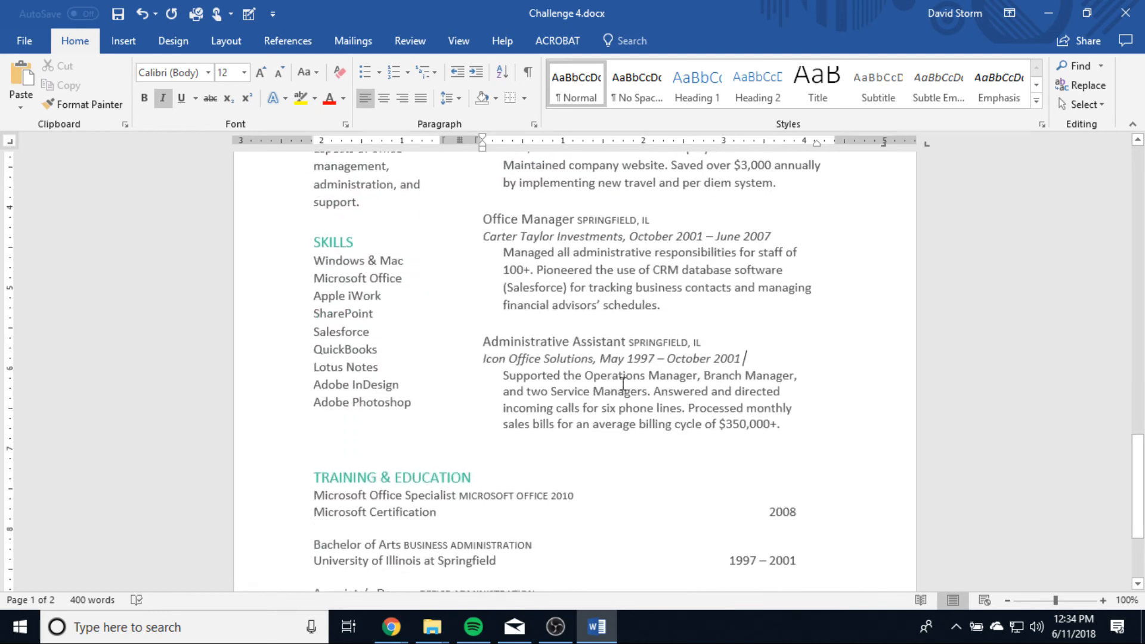
{"action": "scroll", "coordinate": [622, 383], "scroll_direction": "up", "scroll_amount": 6}
{"action": "scroll", "coordinate": [623, 383], "scroll_direction": "up", "scroll_amount": 10}
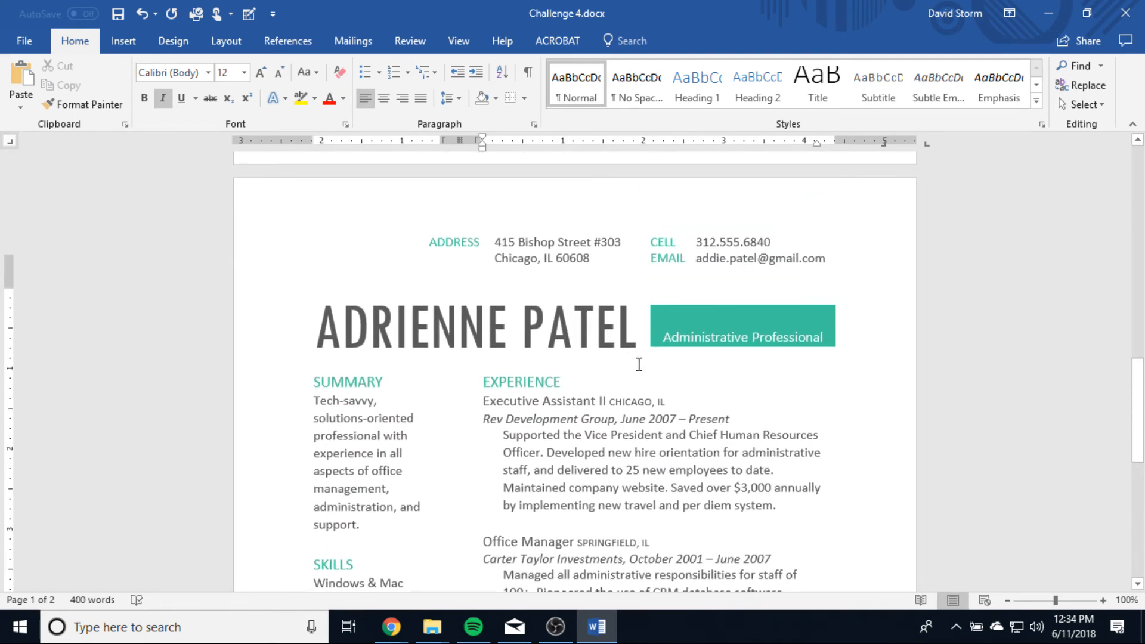
{"action": "scroll", "coordinate": [639, 365], "scroll_direction": "up", "scroll_amount": 3}
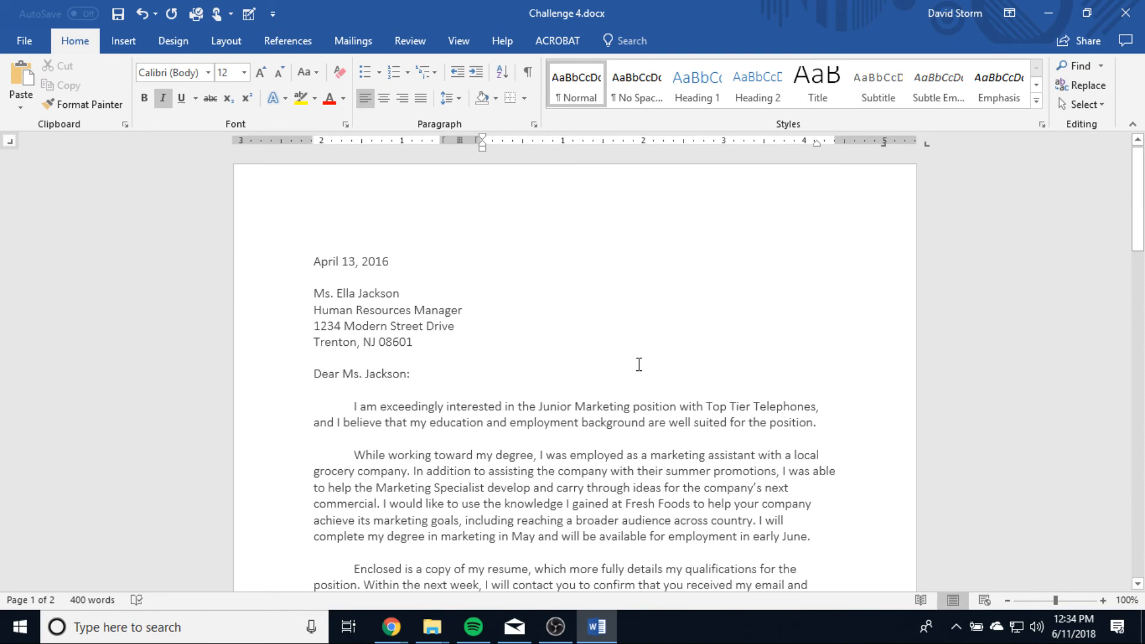
{"action": "scroll", "coordinate": [639, 364], "scroll_direction": "down", "scroll_amount": 15}
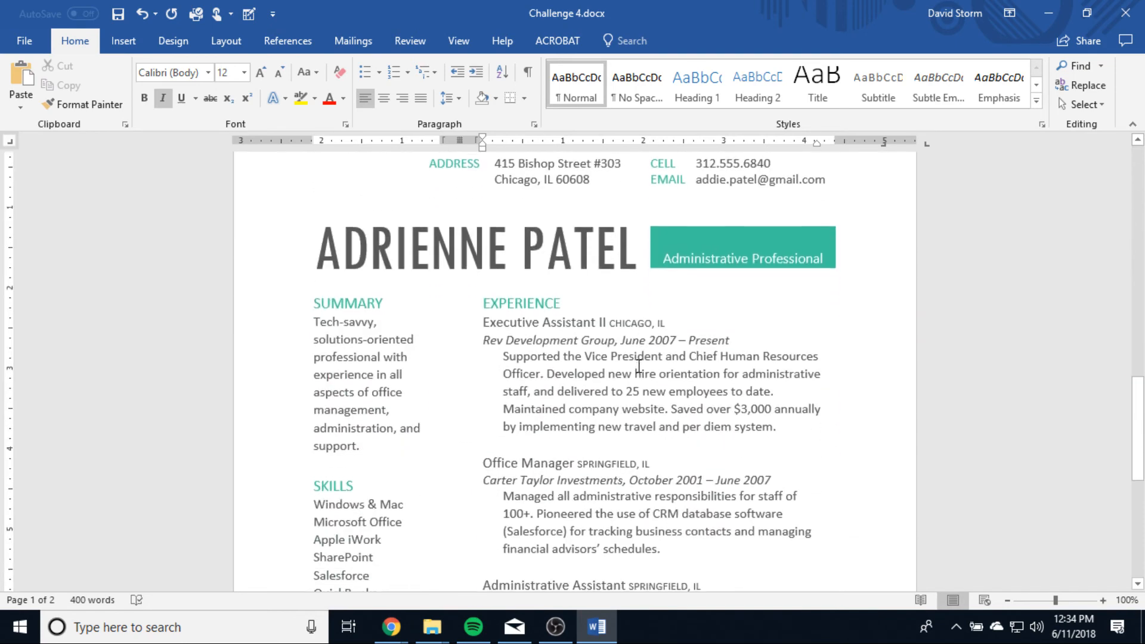
{"action": "left_click", "coordinate": [555, 626]}
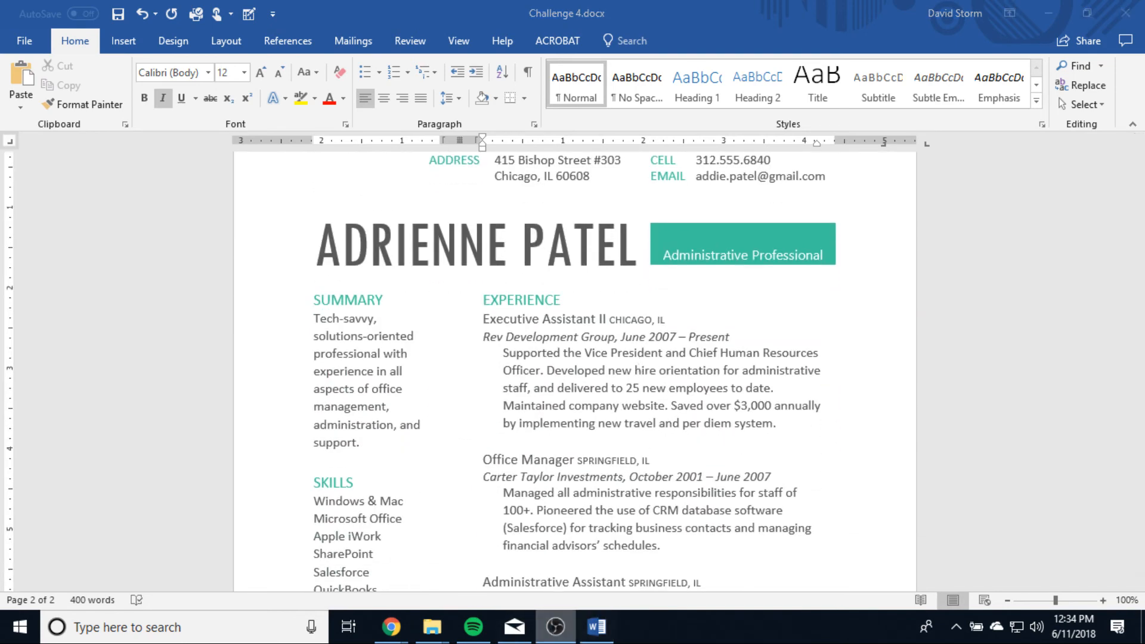